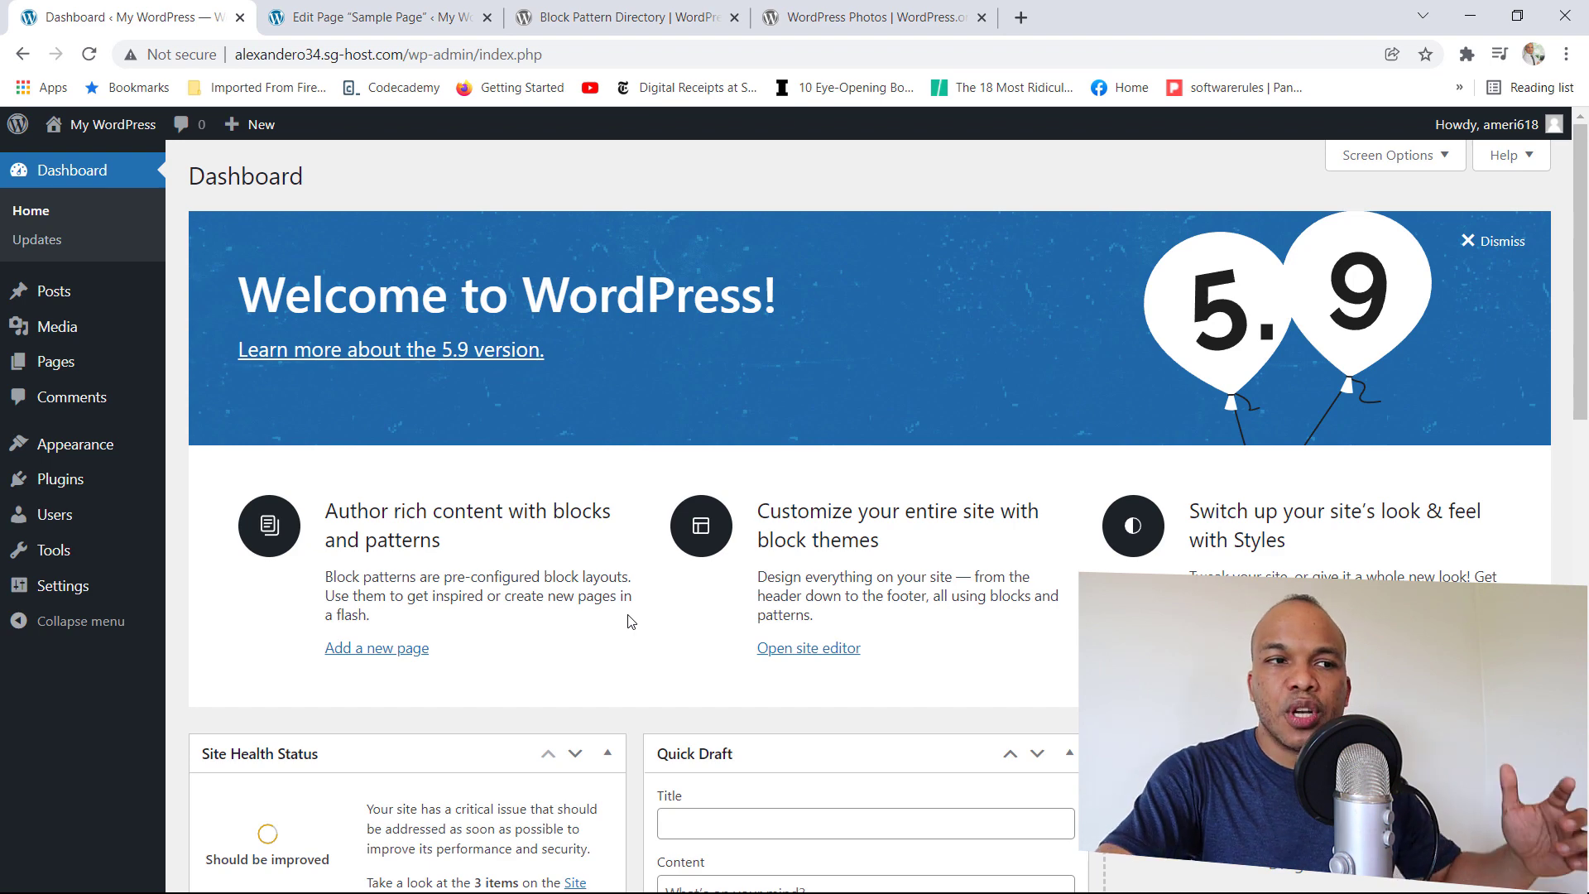
Browse the Block Pattern Directory on WordPress.org.
{"action": "left_click", "coordinate": [605, 8]}
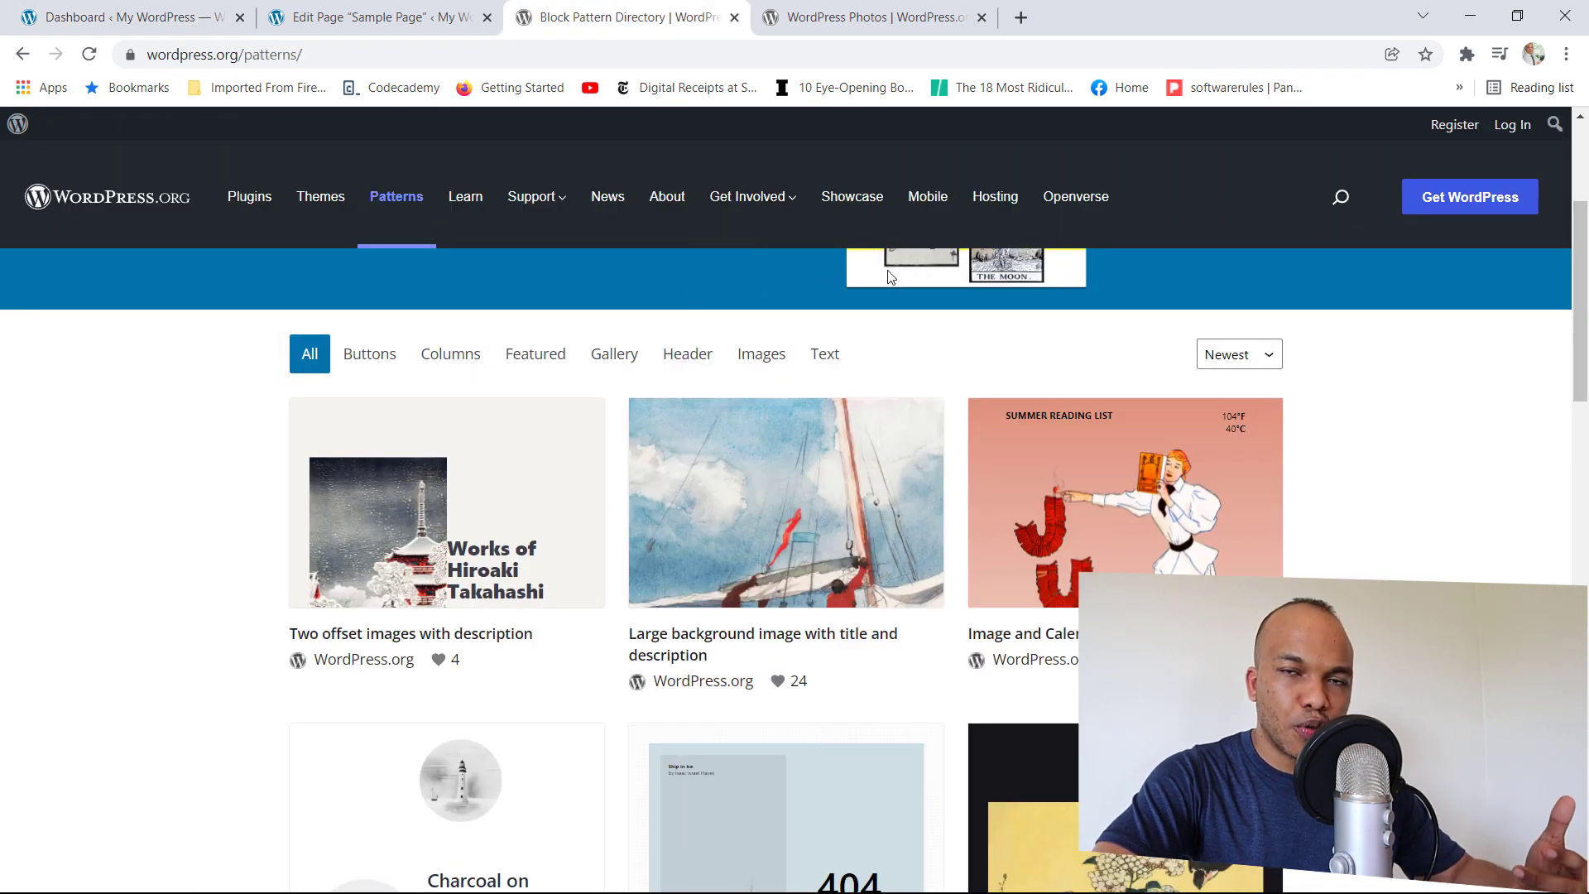
{"action": "scroll", "coordinate": [1307, 443], "scroll_direction": "up", "scroll_amount": 2}
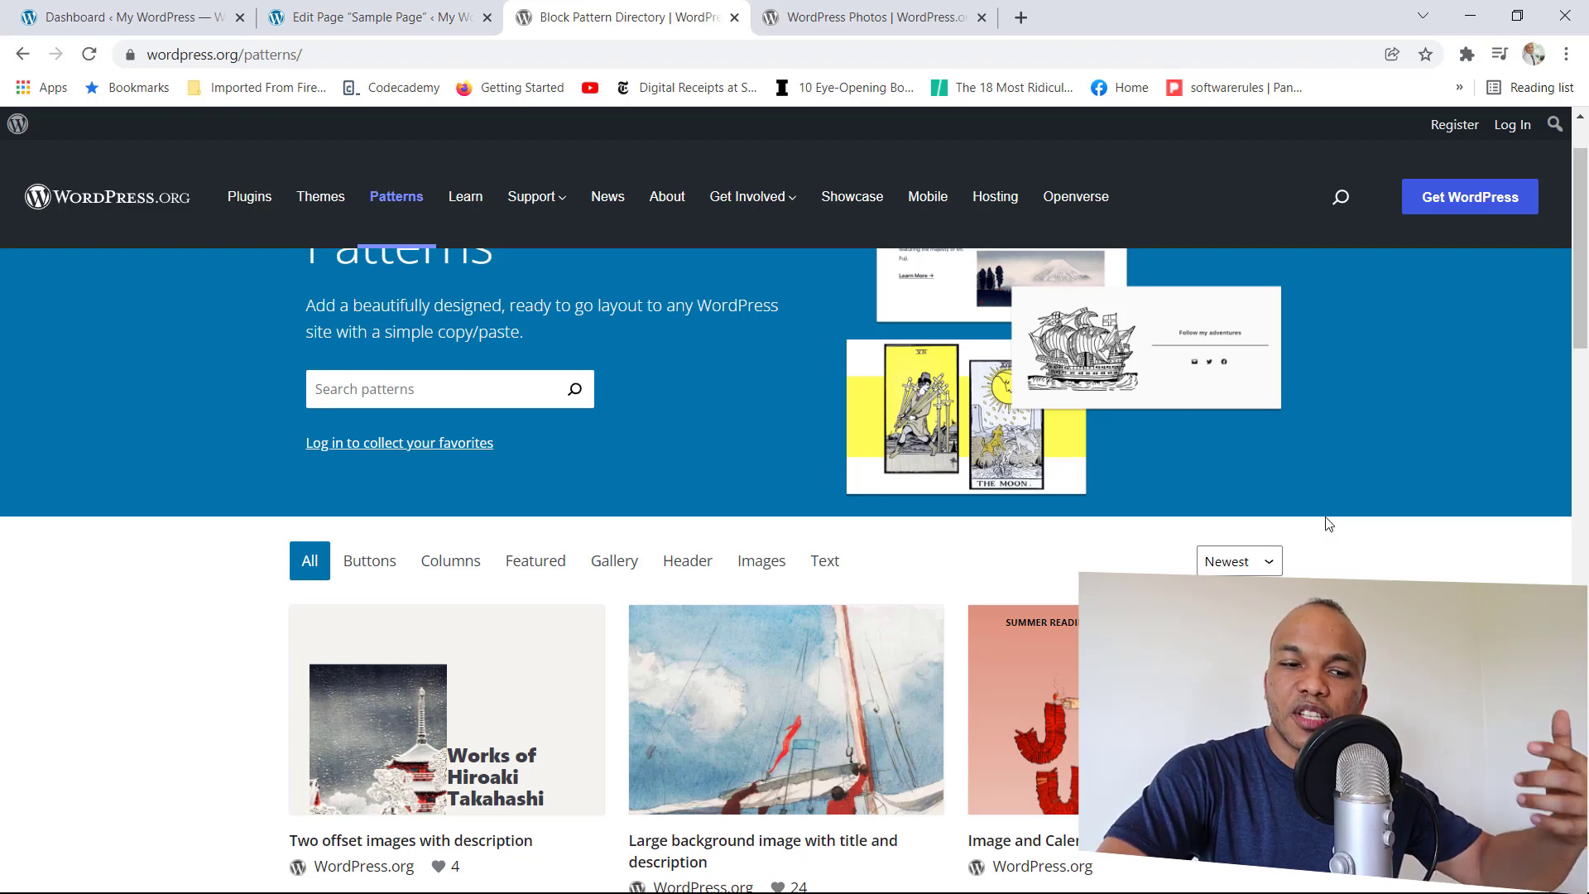
{"action": "scroll", "coordinate": [1325, 523], "scroll_direction": "down", "scroll_amount": 2}
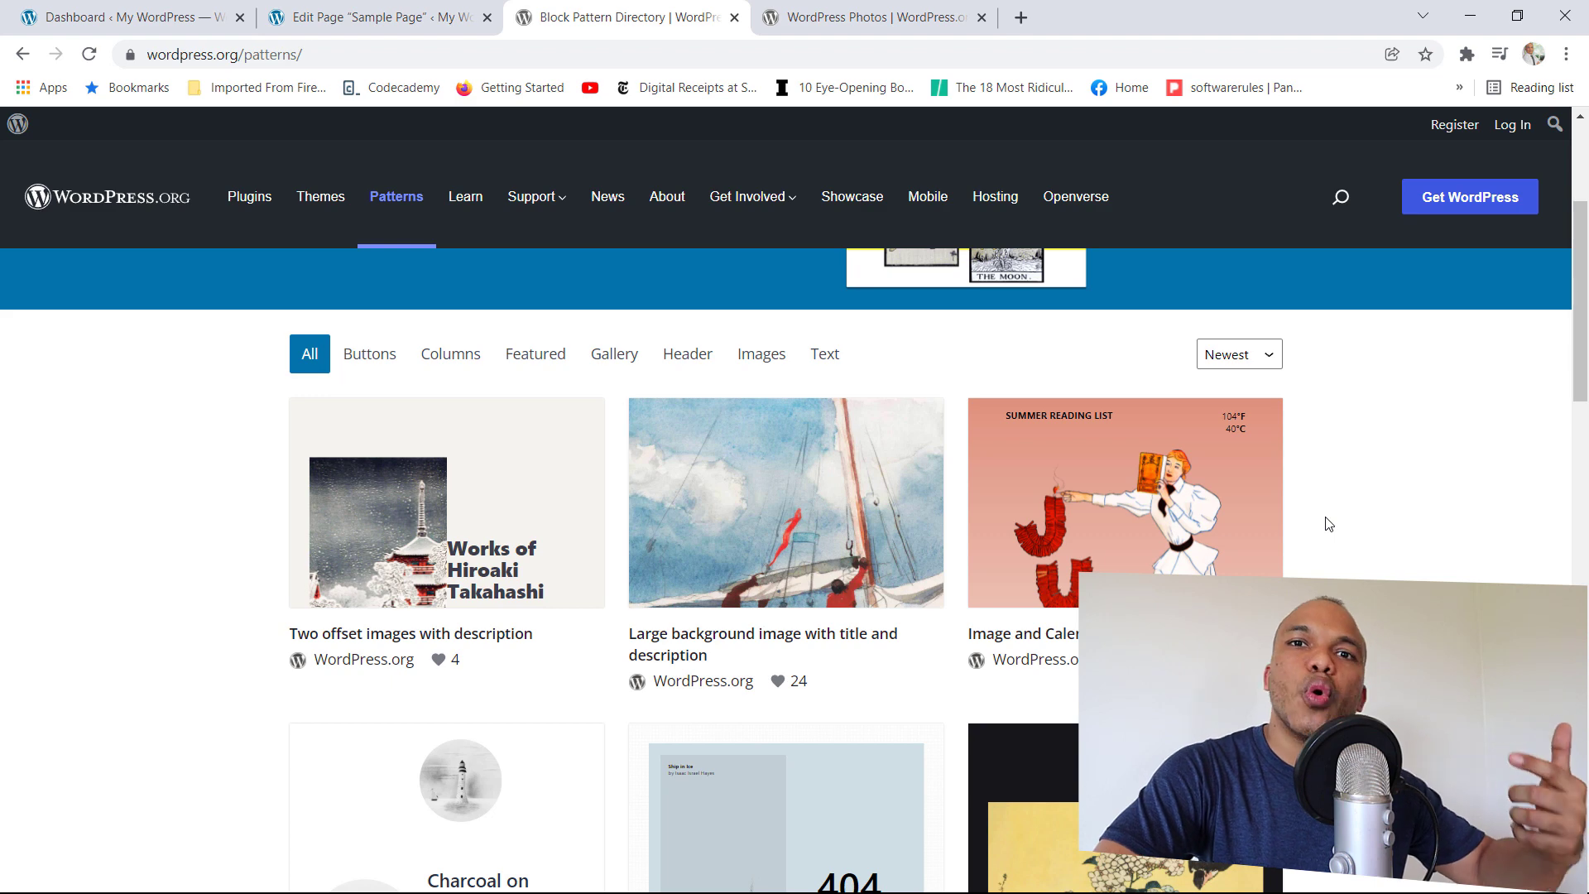
Look through the WordPress Photos directory, then close it to return to editing Sample Page.
{"action": "left_click", "coordinate": [735, 19]}
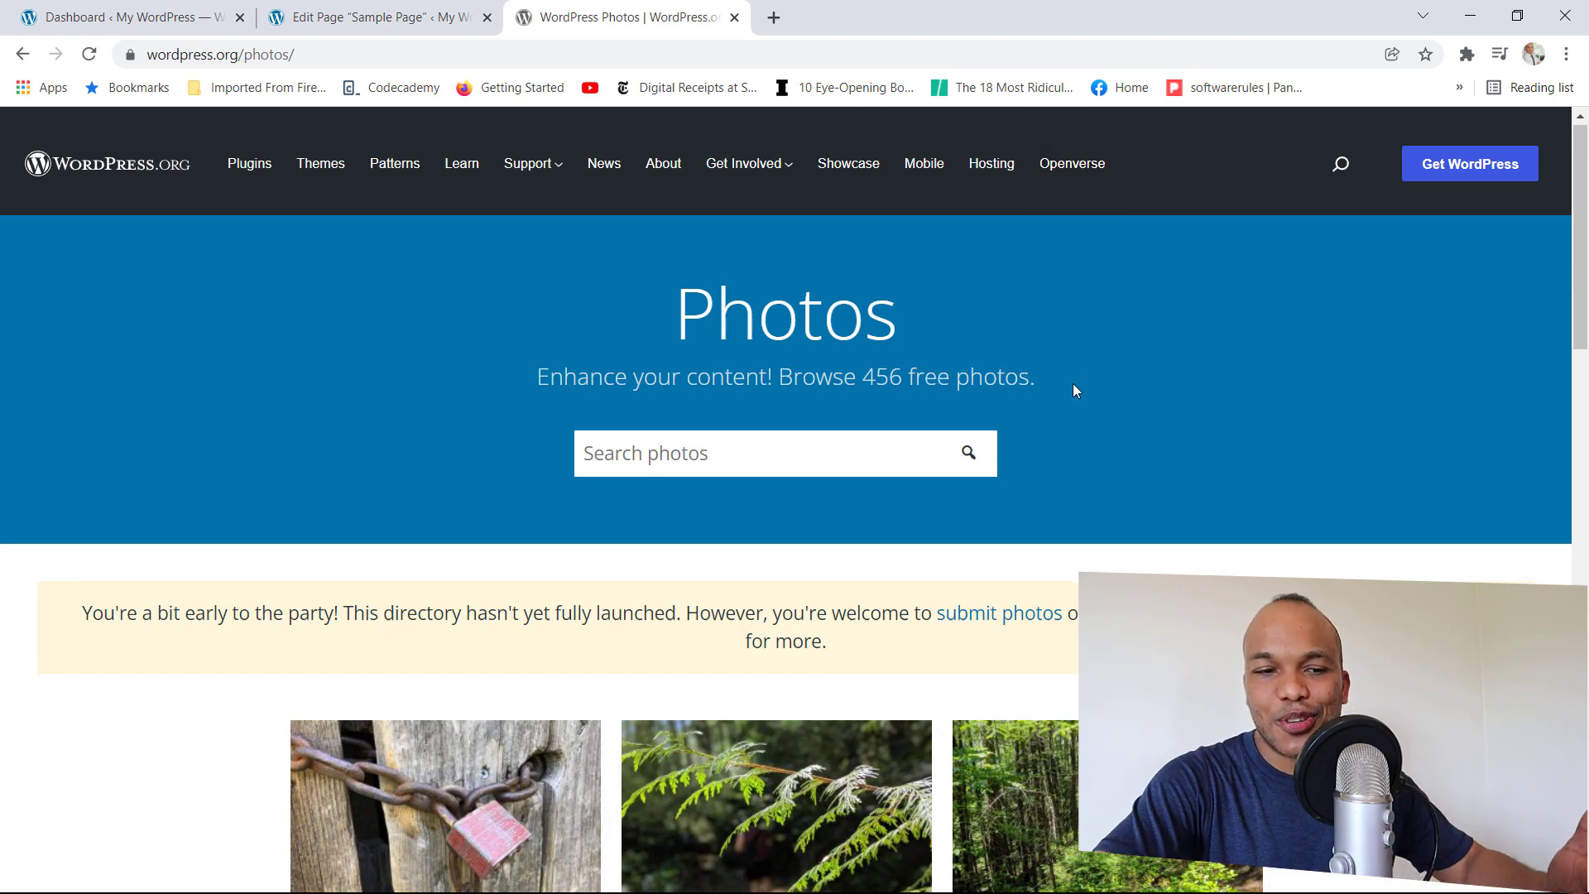
{"action": "scroll", "coordinate": [1072, 385], "scroll_direction": "down", "scroll_amount": 6}
{"action": "scroll", "coordinate": [1072, 386], "scroll_direction": "down", "scroll_amount": 1}
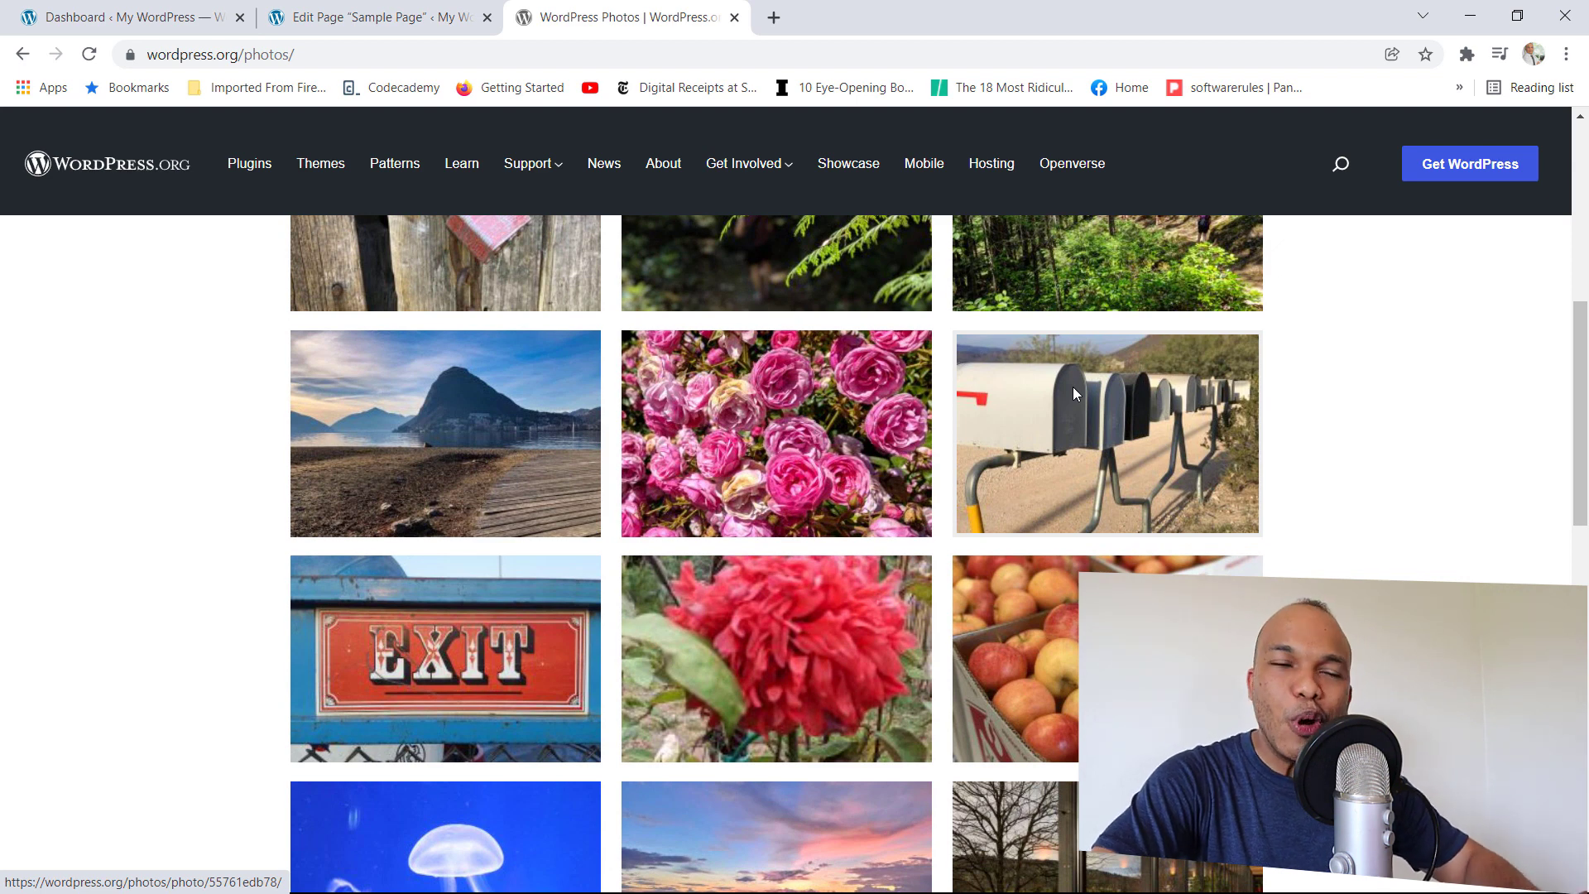
{"action": "left_click", "coordinate": [734, 17]}
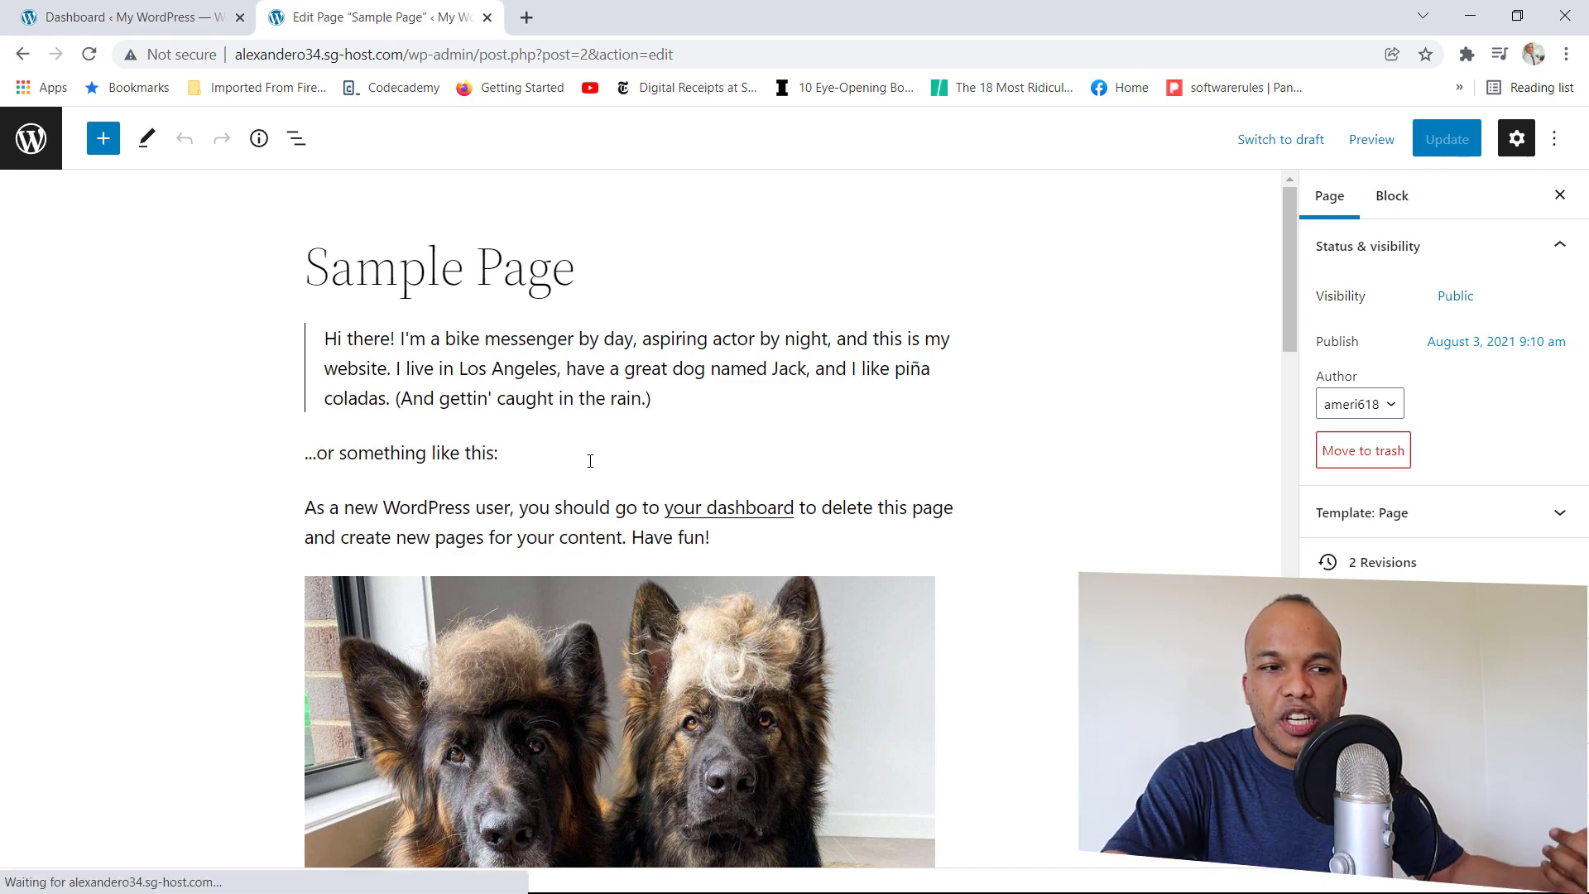
{"action": "scroll", "coordinate": [617, 461], "scroll_direction": "down", "scroll_amount": 1}
{"action": "scroll", "coordinate": [624, 445], "scroll_direction": "down", "scroll_amount": 5}
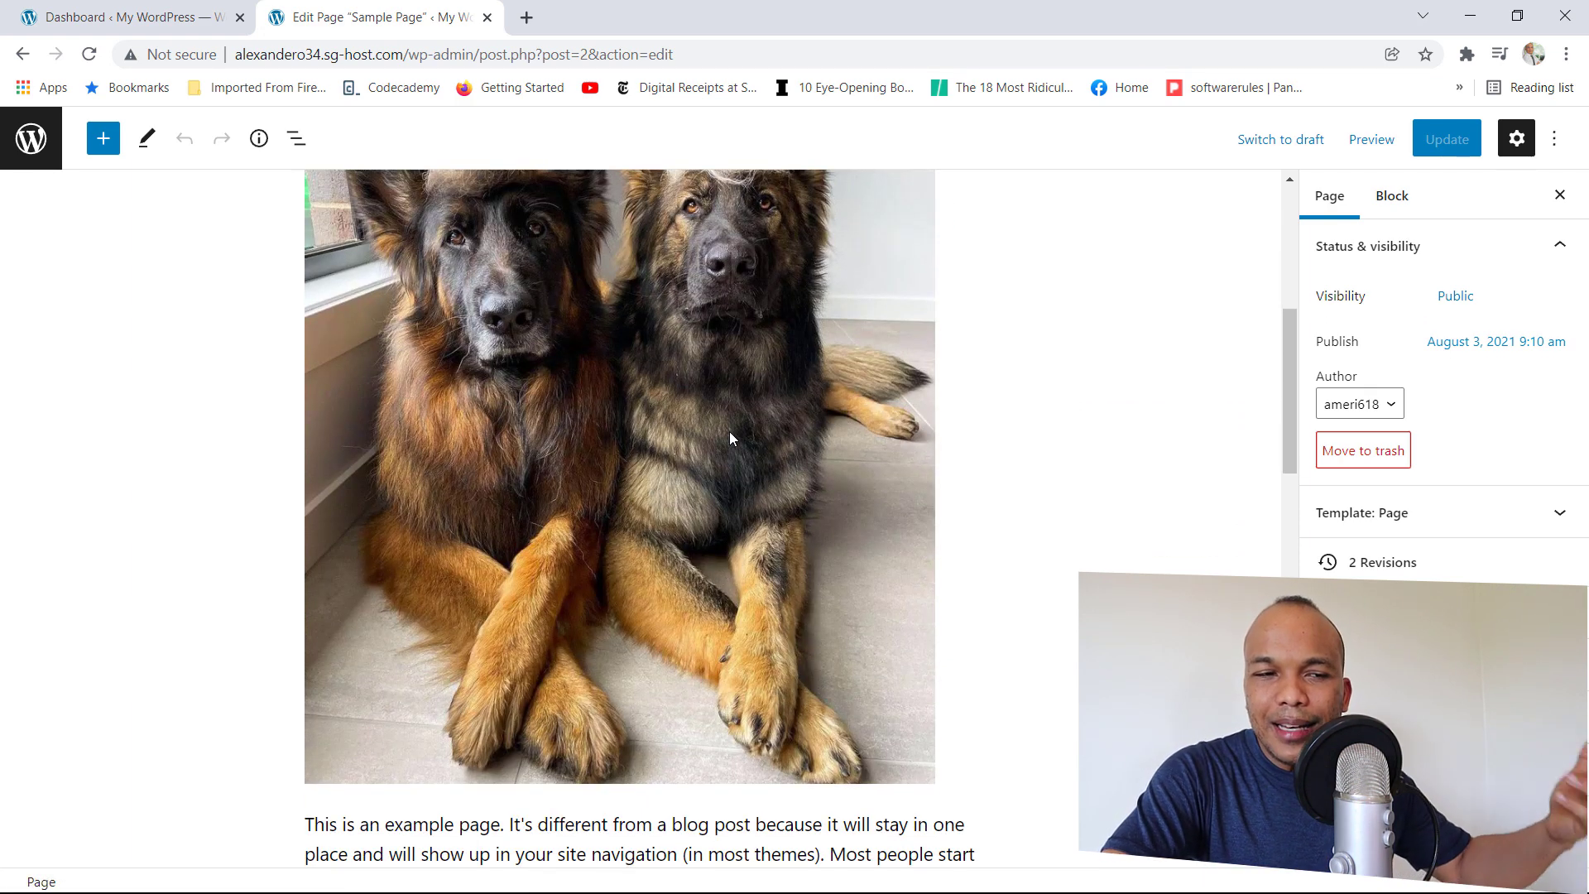
{"action": "left_click", "coordinate": [730, 438]}
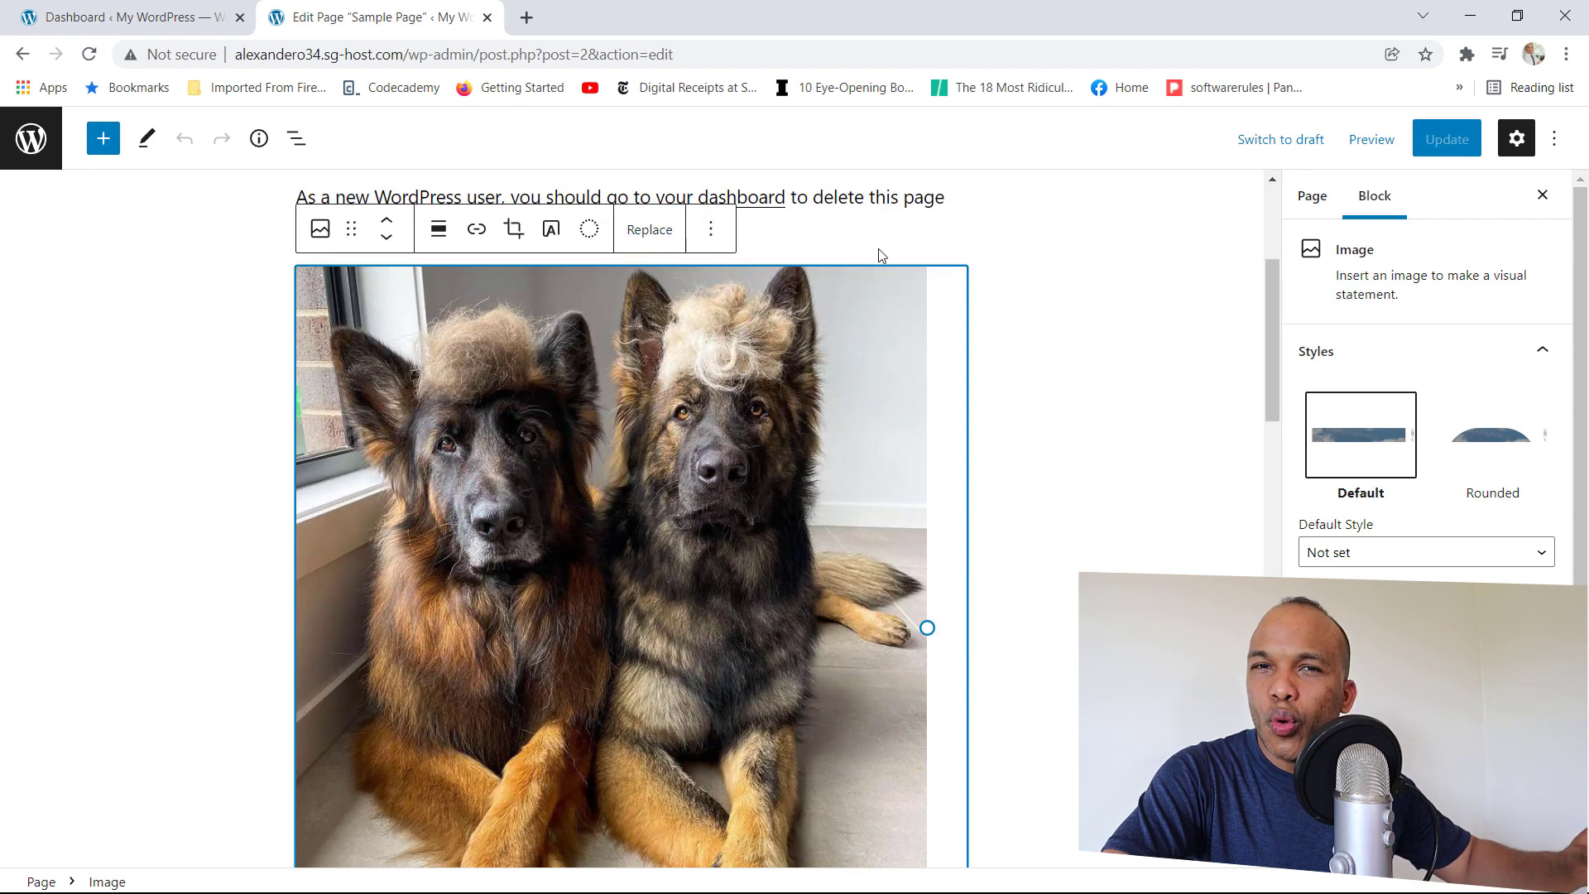
{"action": "scroll", "coordinate": [880, 256], "scroll_direction": "up", "scroll_amount": 1}
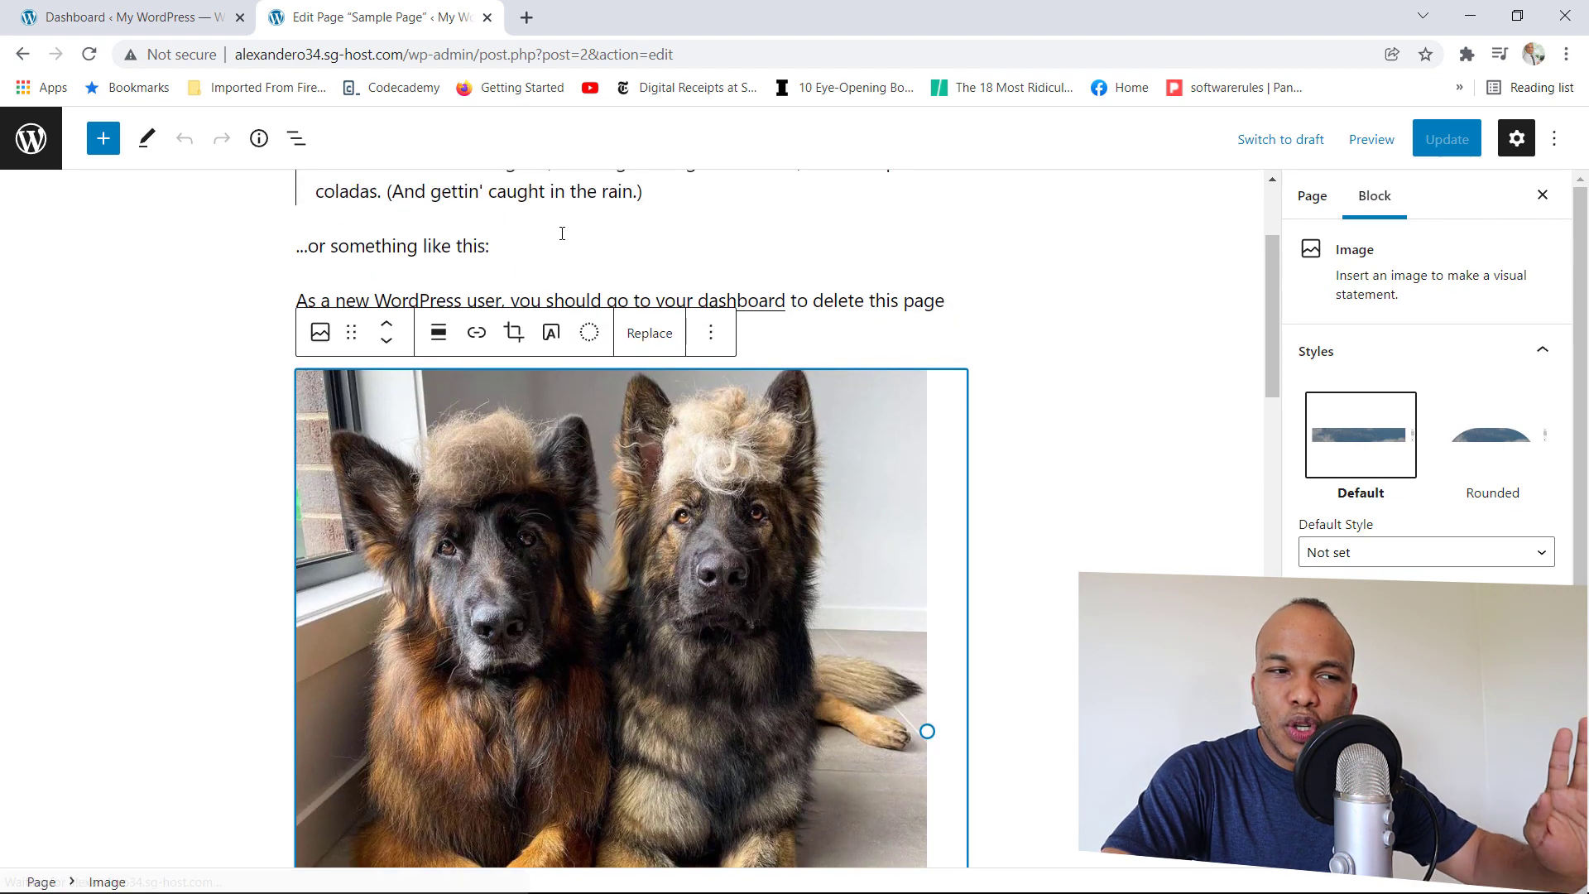
{"action": "scroll", "coordinate": [828, 256], "scroll_direction": "up", "scroll_amount": 3}
{"action": "left_click", "coordinate": [587, 364]}
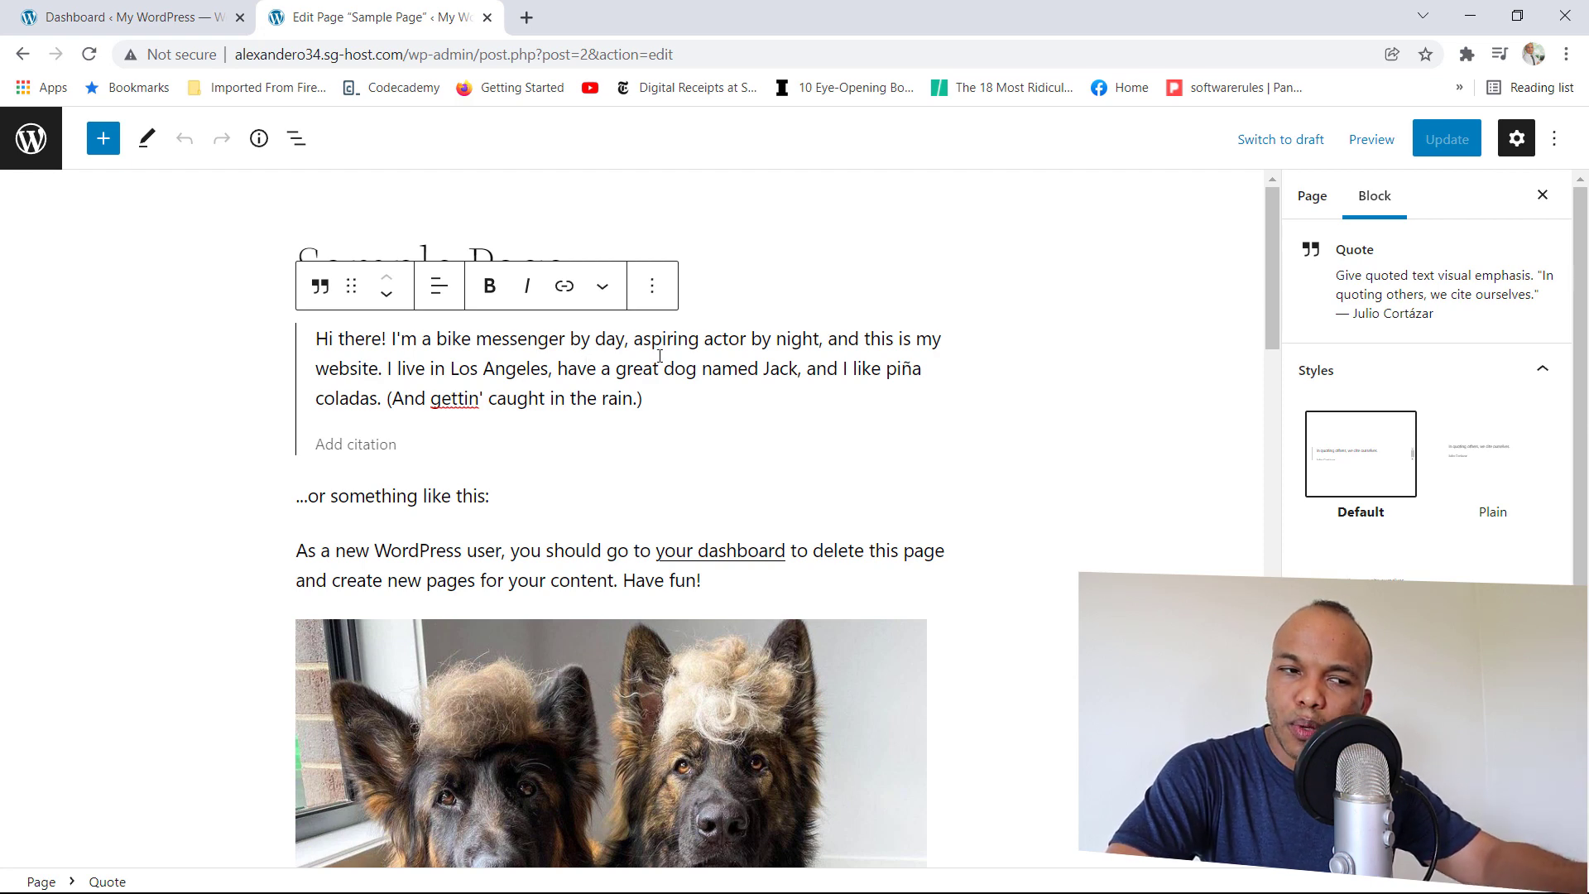
{"action": "scroll", "coordinate": [659, 356], "scroll_direction": "down", "scroll_amount": 10}
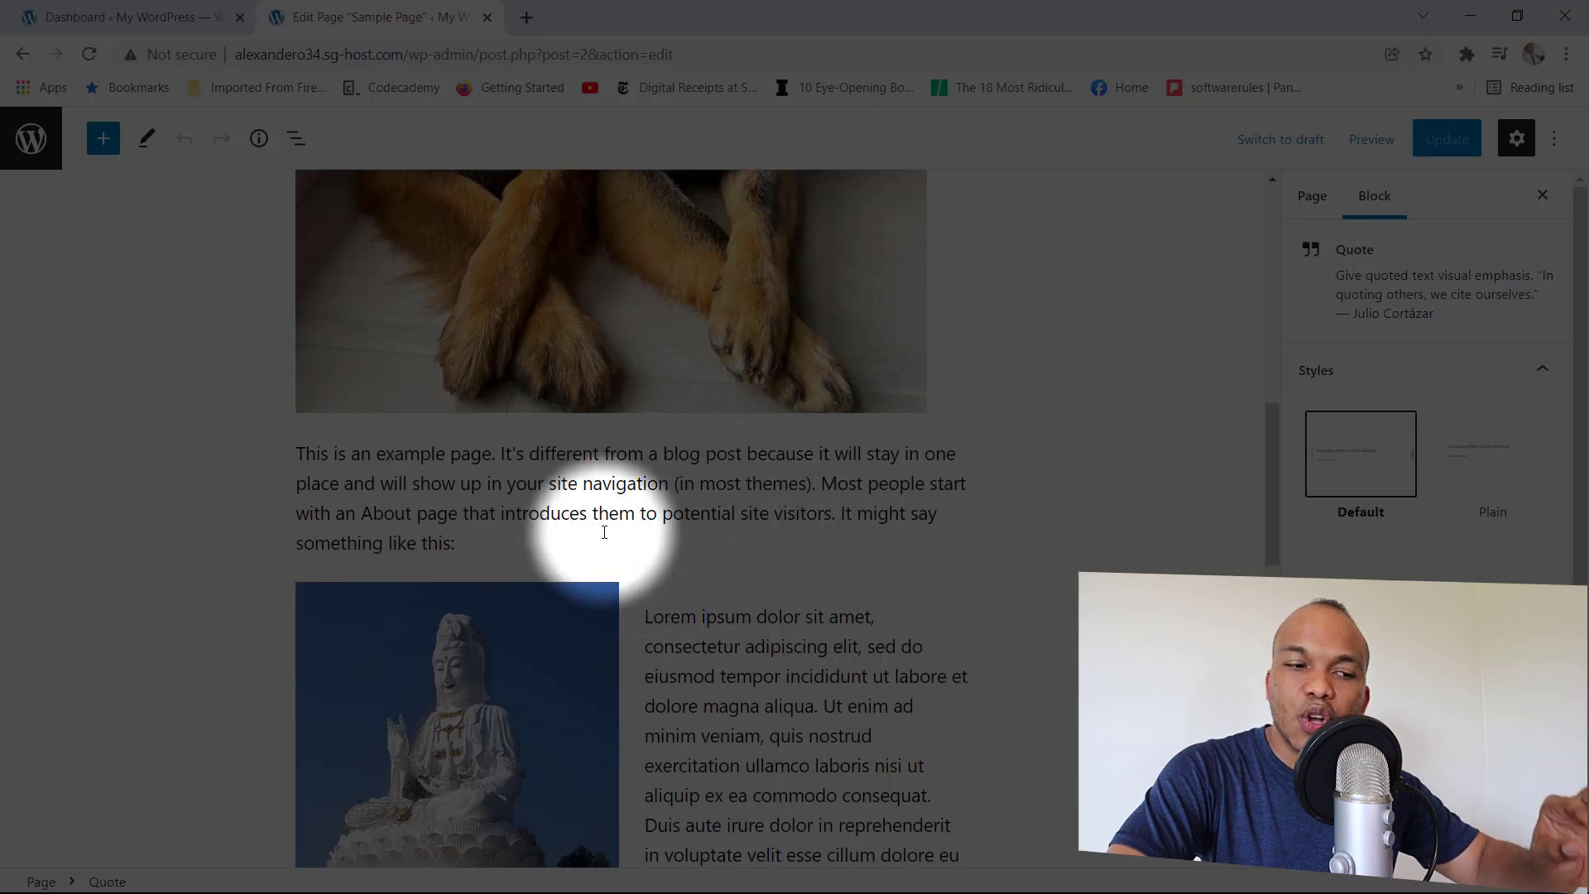
{"action": "mouse_move", "coordinate": [623, 567]}
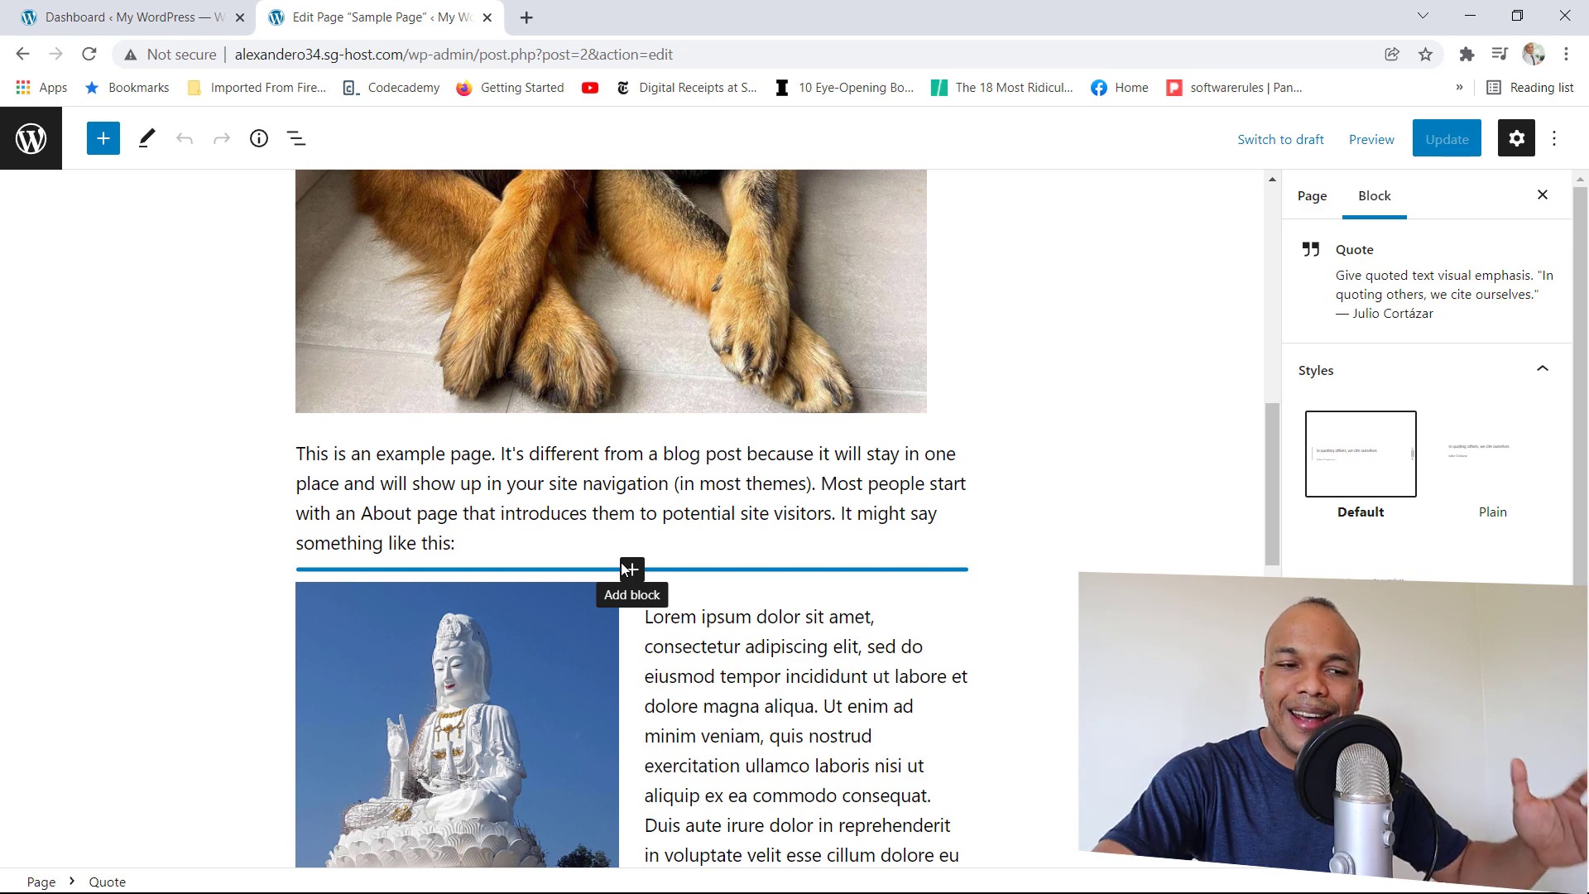
{"action": "left_click", "coordinate": [678, 524]}
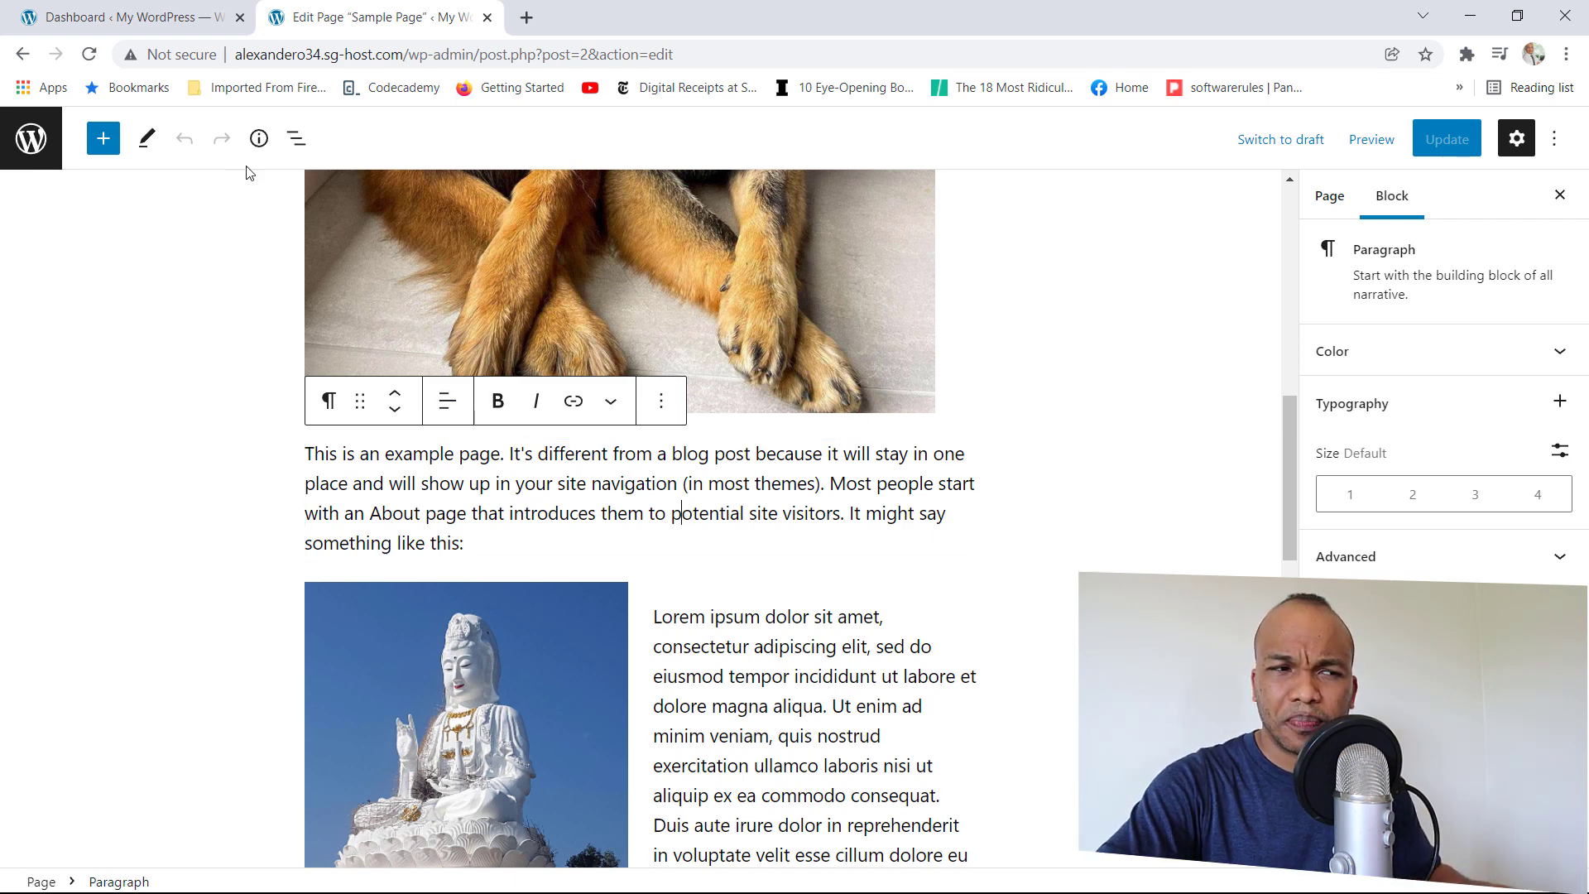
In List View, drag the dog image block to the top of Sample Page, above the Hi there! quote.
{"action": "left_click", "coordinate": [297, 141]}
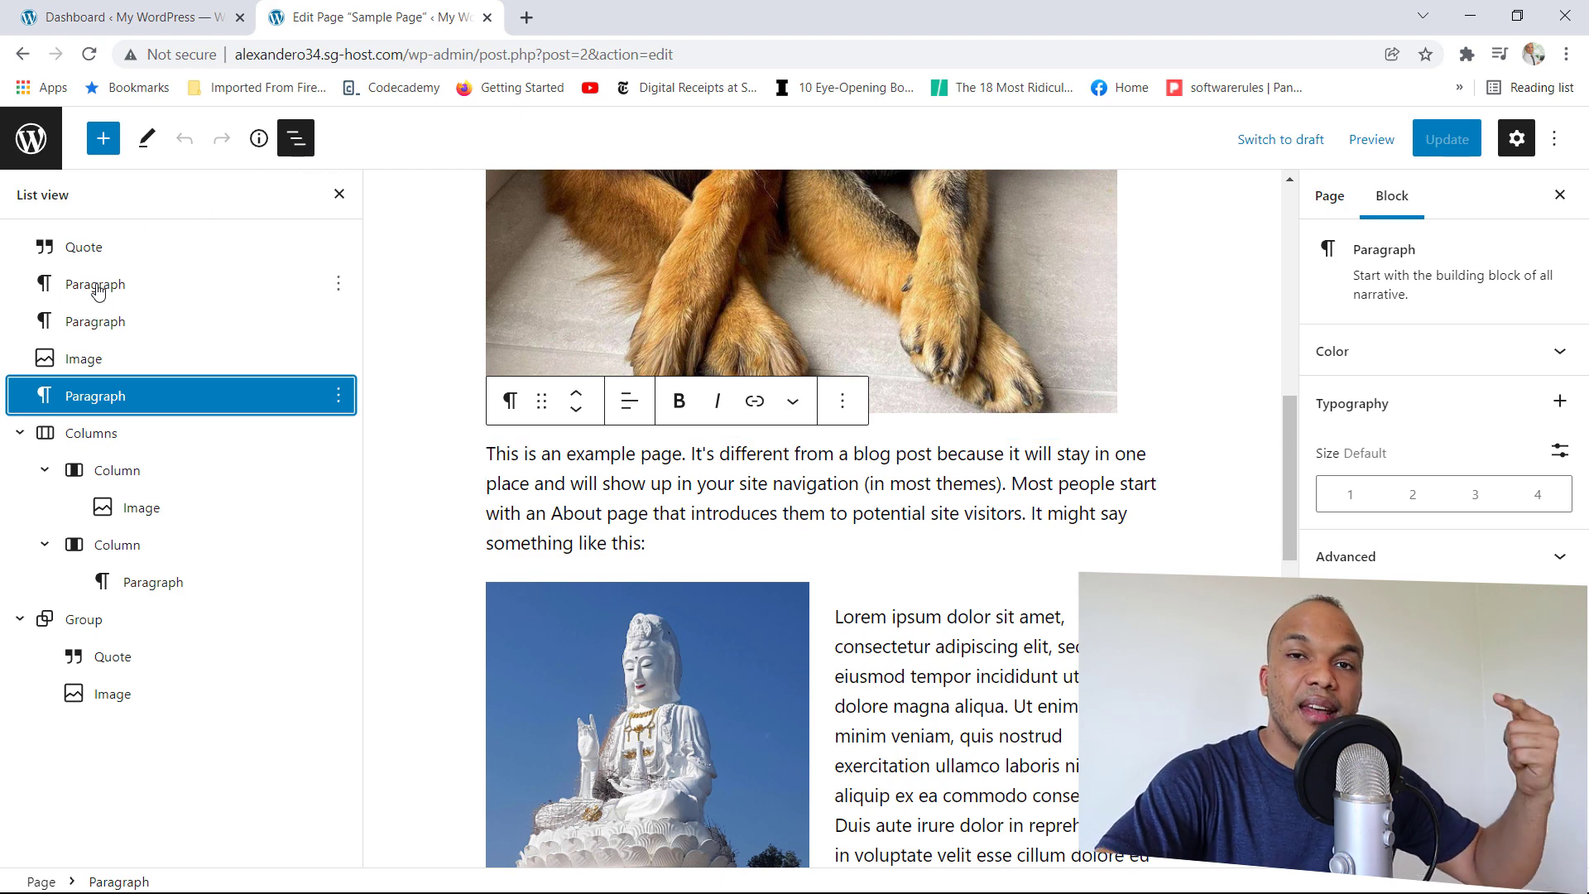
{"action": "left_click_drag", "start_coordinate": [100, 290], "coordinate": [73, 263]}
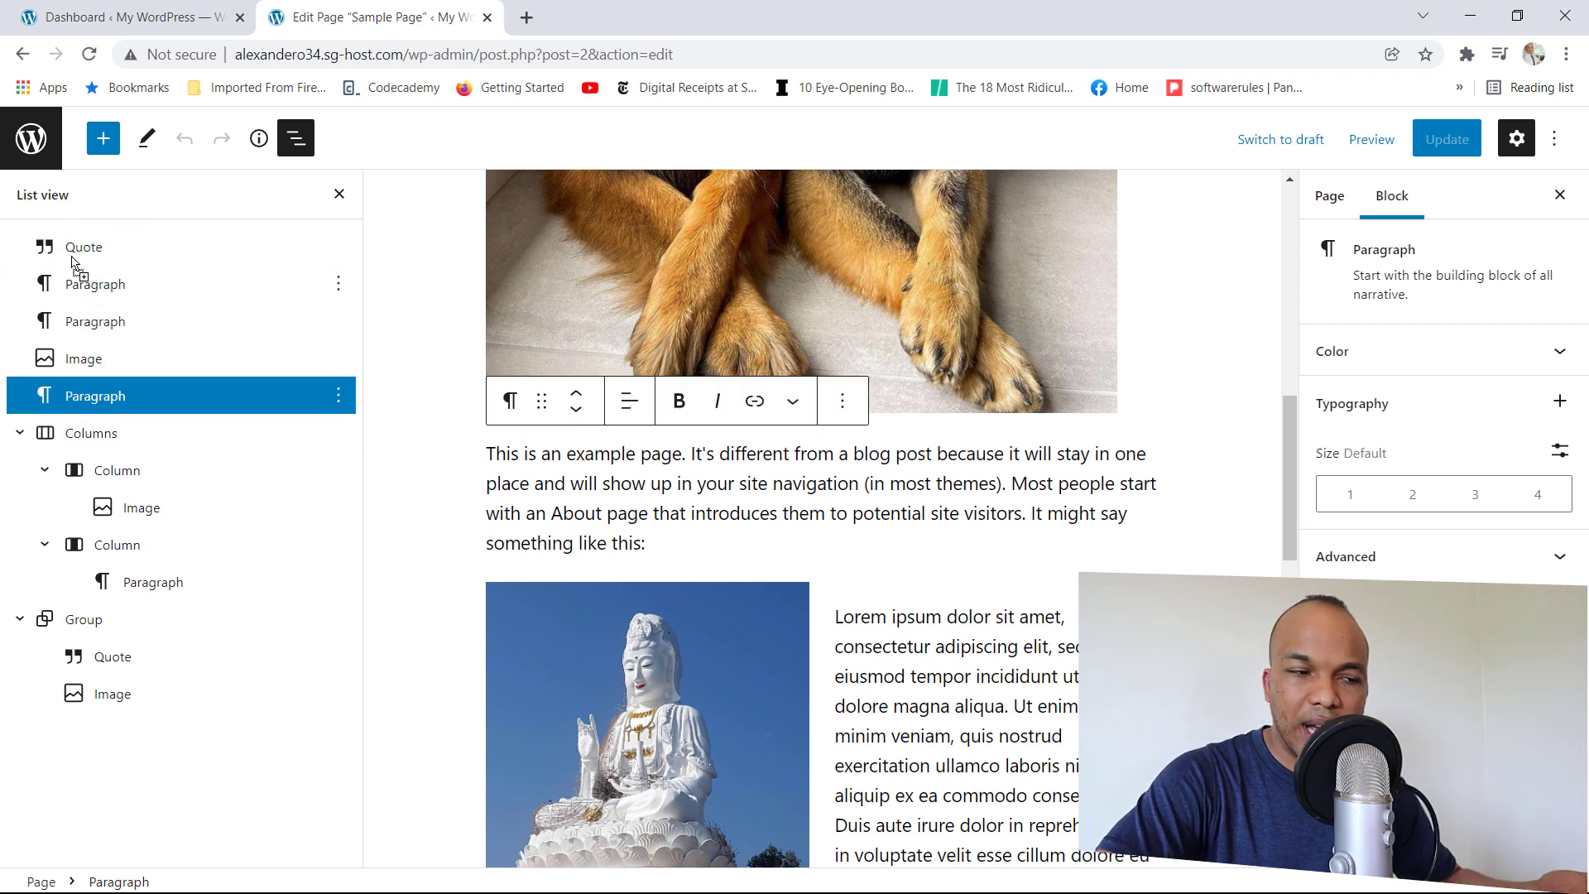
{"action": "left_click_drag", "start_coordinate": [83, 364], "coordinate": [117, 667]}
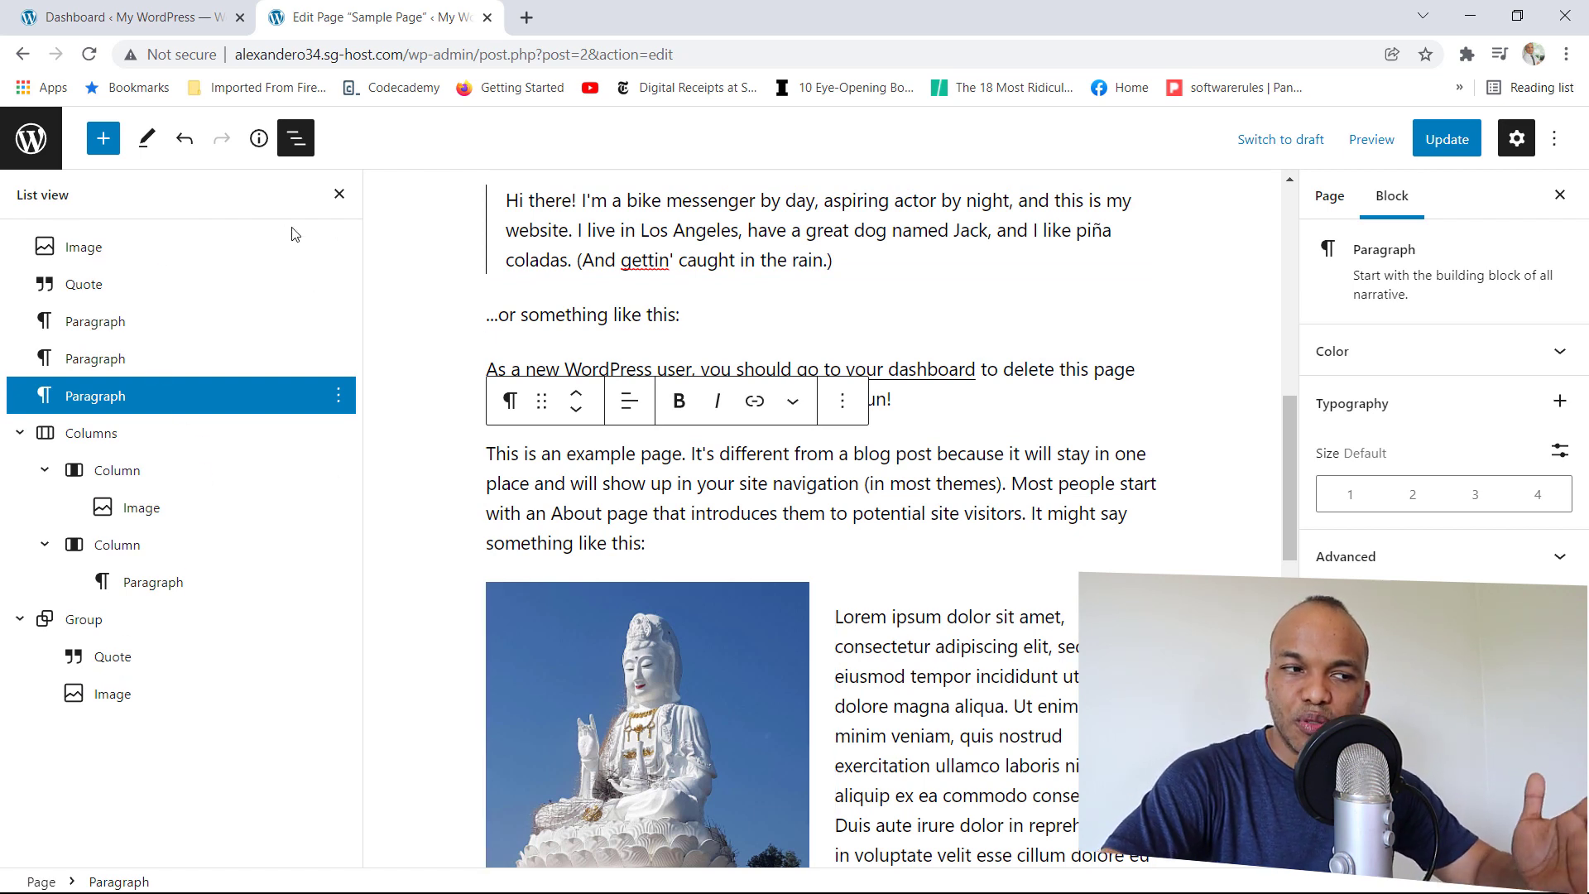
Open the quote block's more-options menu, then dismiss it and deselect the block.
{"action": "left_click", "coordinate": [338, 284]}
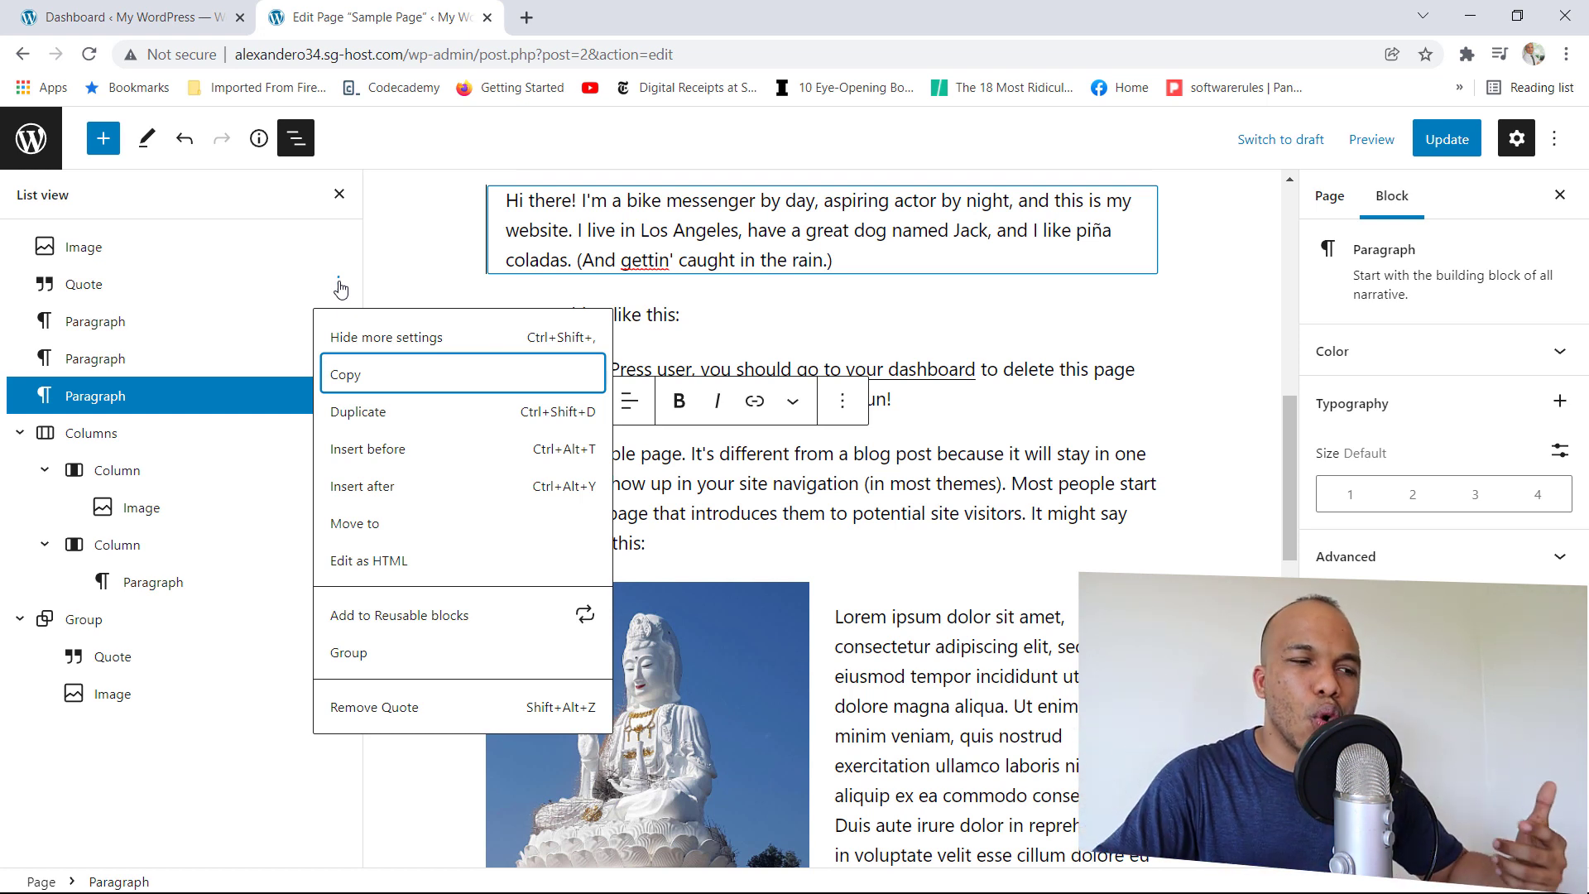
{"action": "left_click", "coordinate": [405, 245]}
{"action": "scroll", "coordinate": [773, 385], "scroll_direction": "up", "scroll_amount": 5}
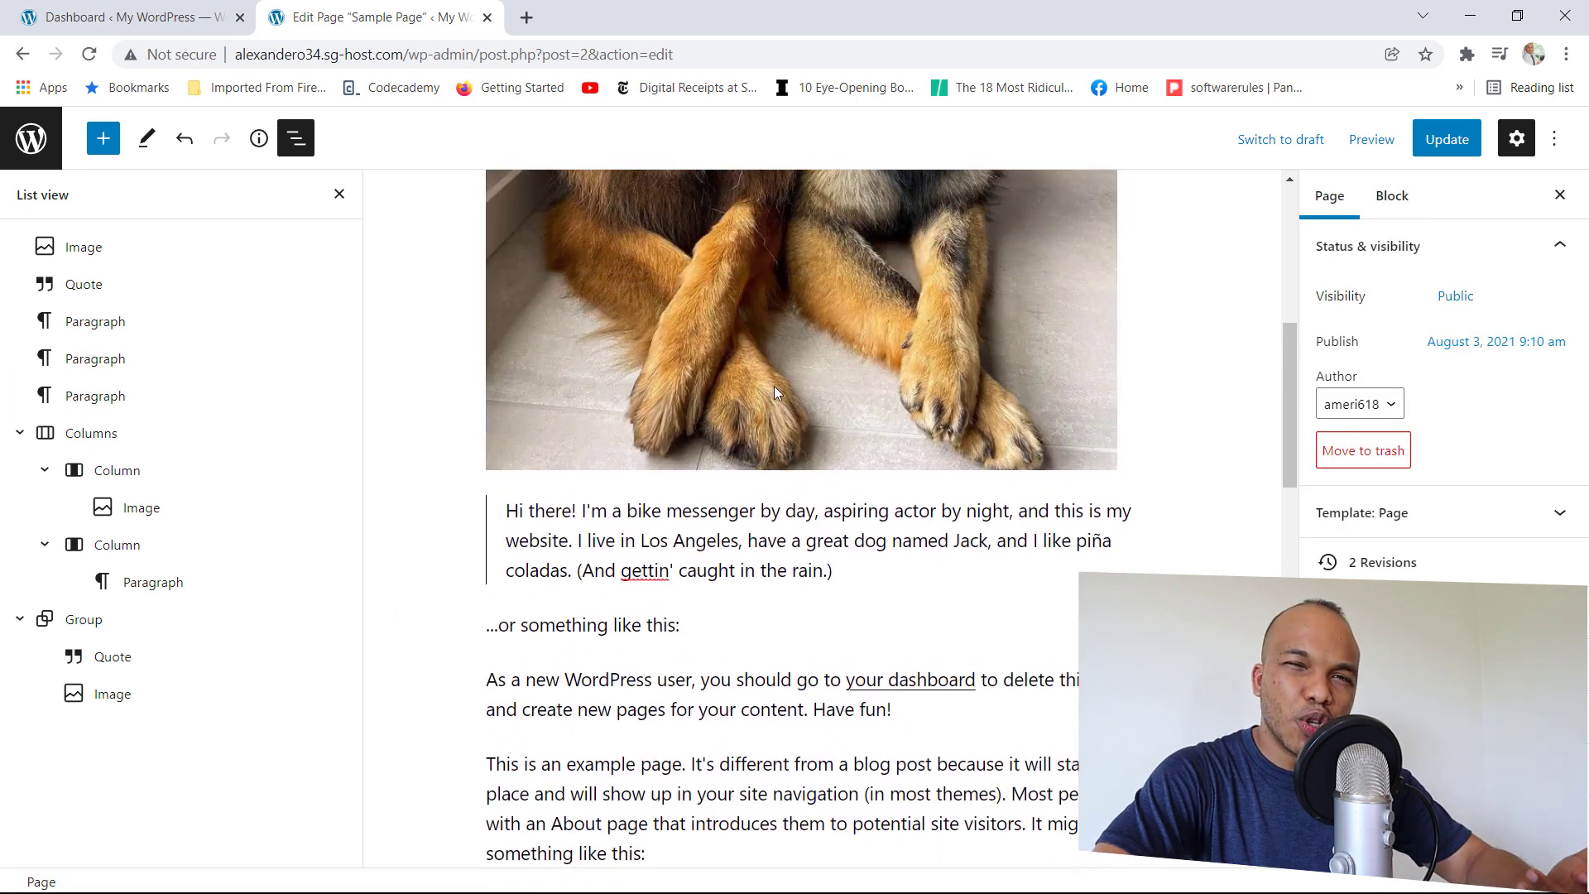
{"action": "scroll", "coordinate": [785, 331], "scroll_direction": "down", "scroll_amount": 1}
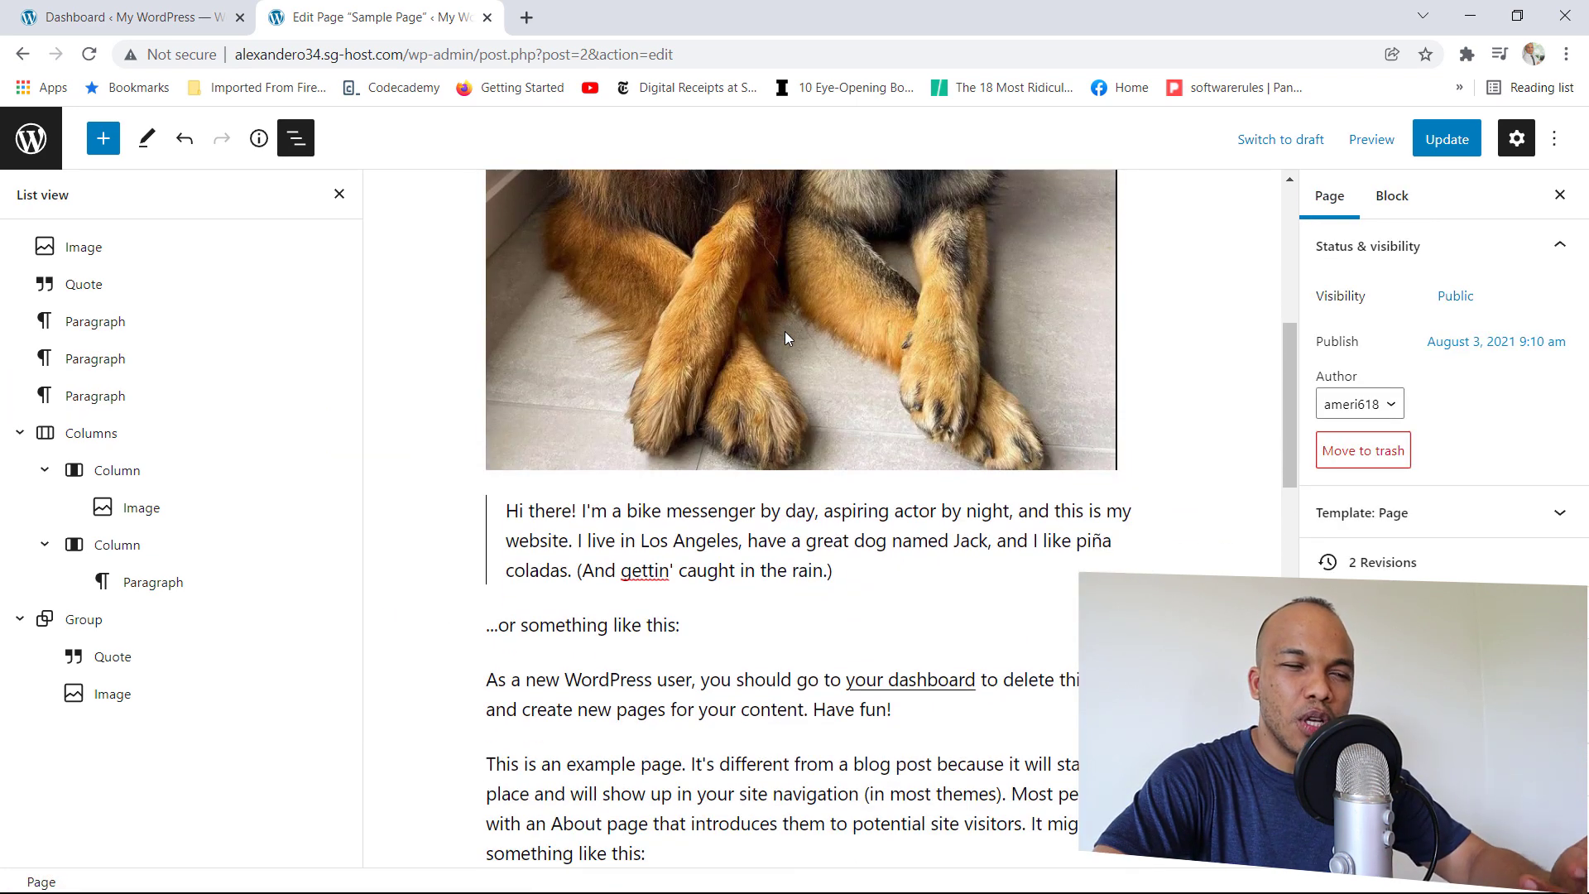
{"action": "scroll", "coordinate": [785, 331], "scroll_direction": "up", "scroll_amount": 2}
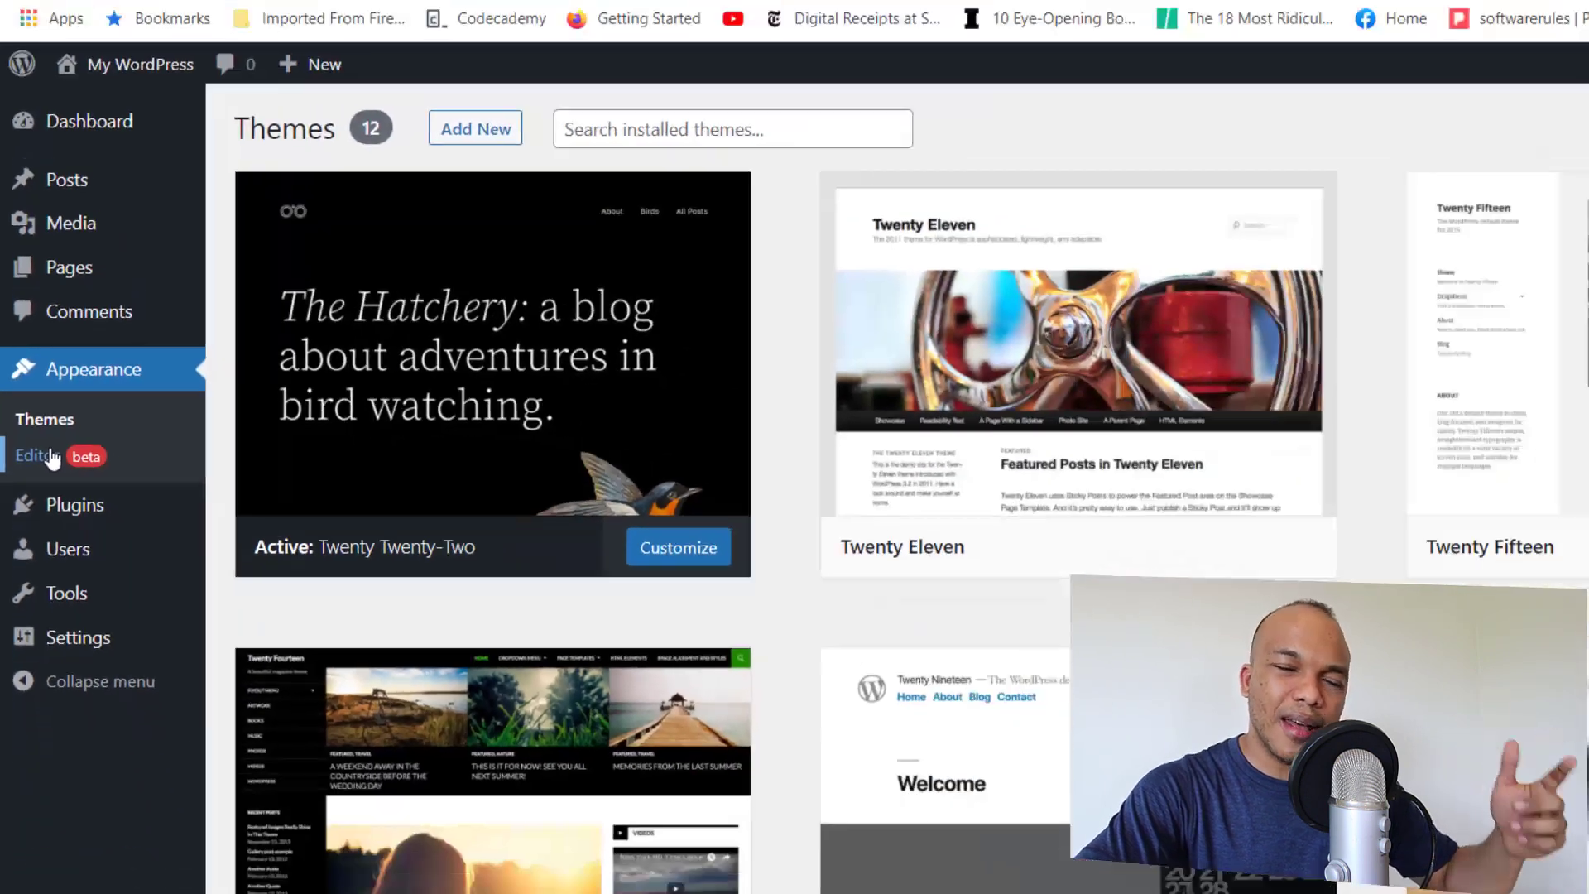
Open Appearance > Editor (beta) and show the Home template's description with its Header and Footer areas.
{"action": "left_click", "coordinate": [96, 526]}
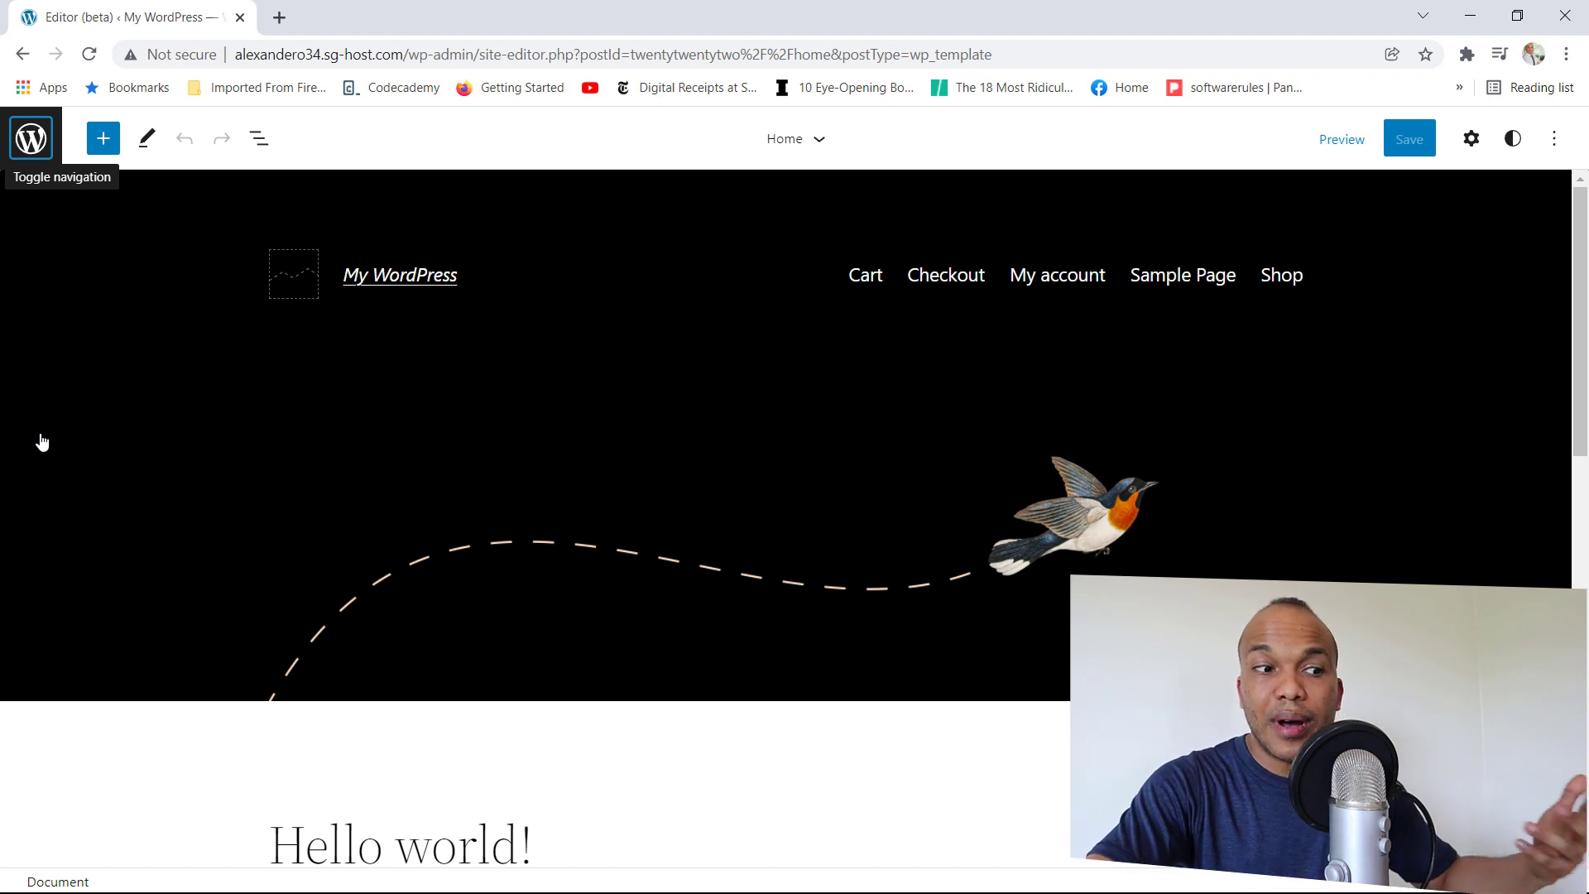
{"action": "scroll", "coordinate": [588, 369], "scroll_direction": "down", "scroll_amount": 5}
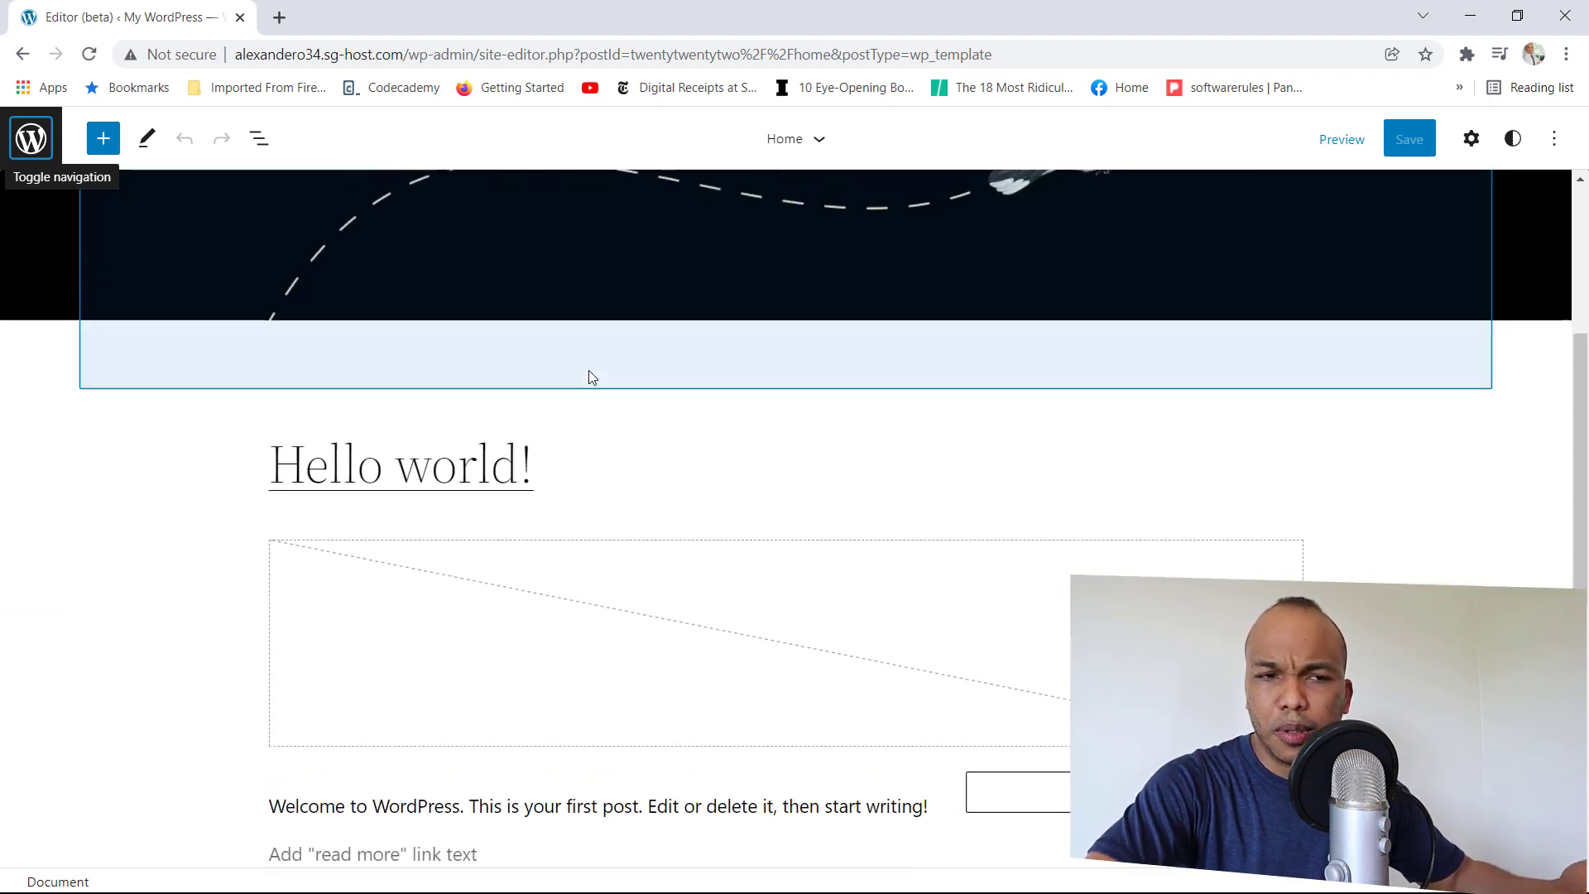
{"action": "scroll", "coordinate": [588, 370], "scroll_direction": "up", "scroll_amount": 5}
{"action": "left_click", "coordinate": [816, 141]}
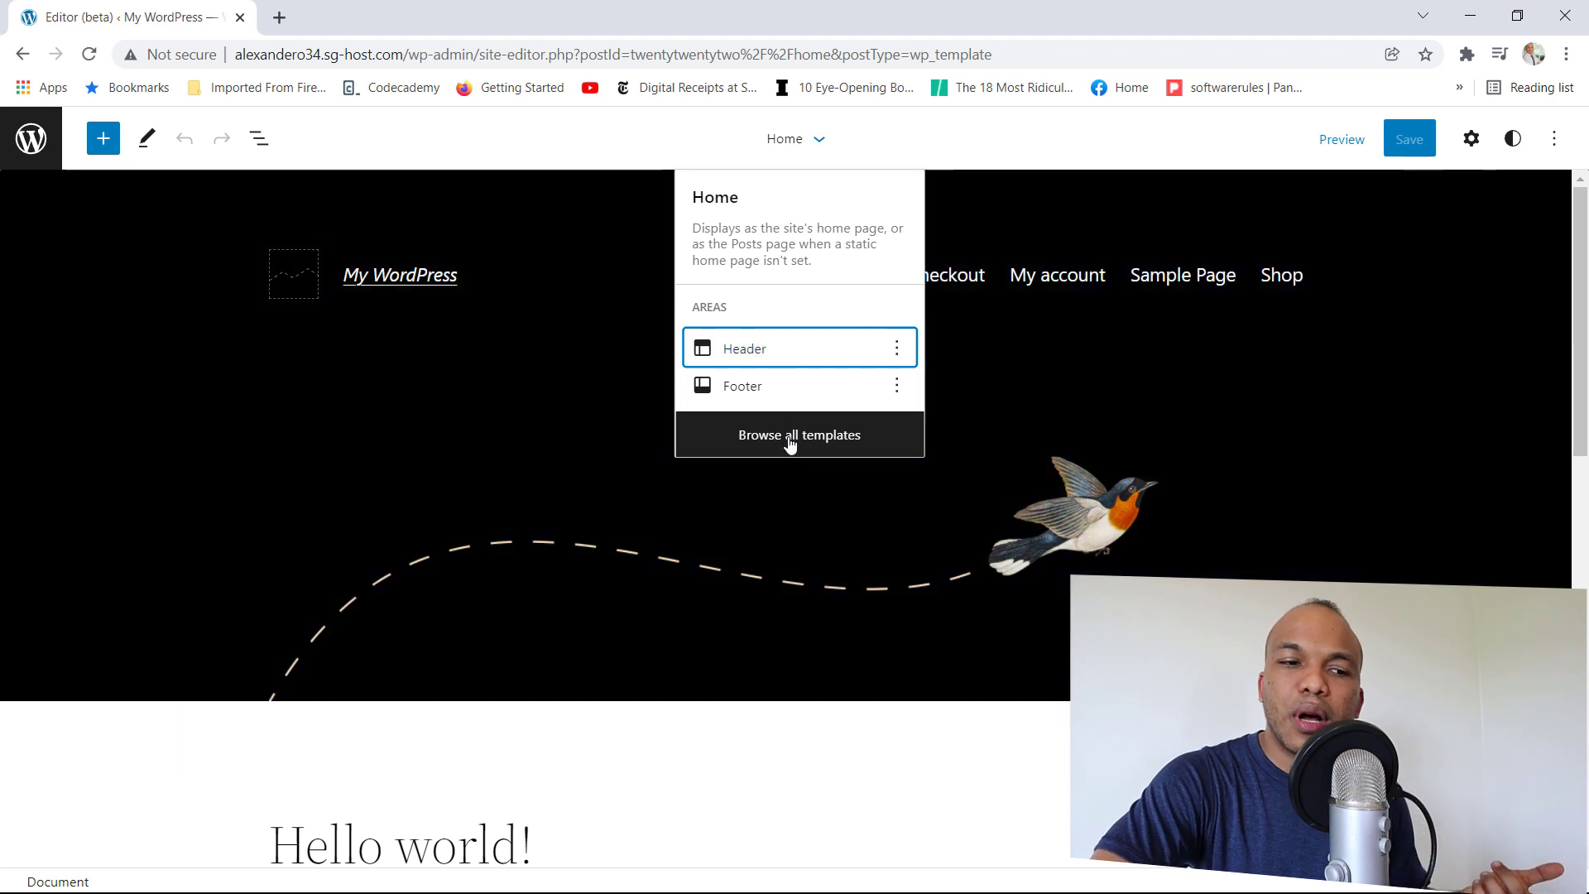
Browse all templates and scroll the Twenty Twenty-Two Templates list down to Page.
{"action": "left_click", "coordinate": [788, 439]}
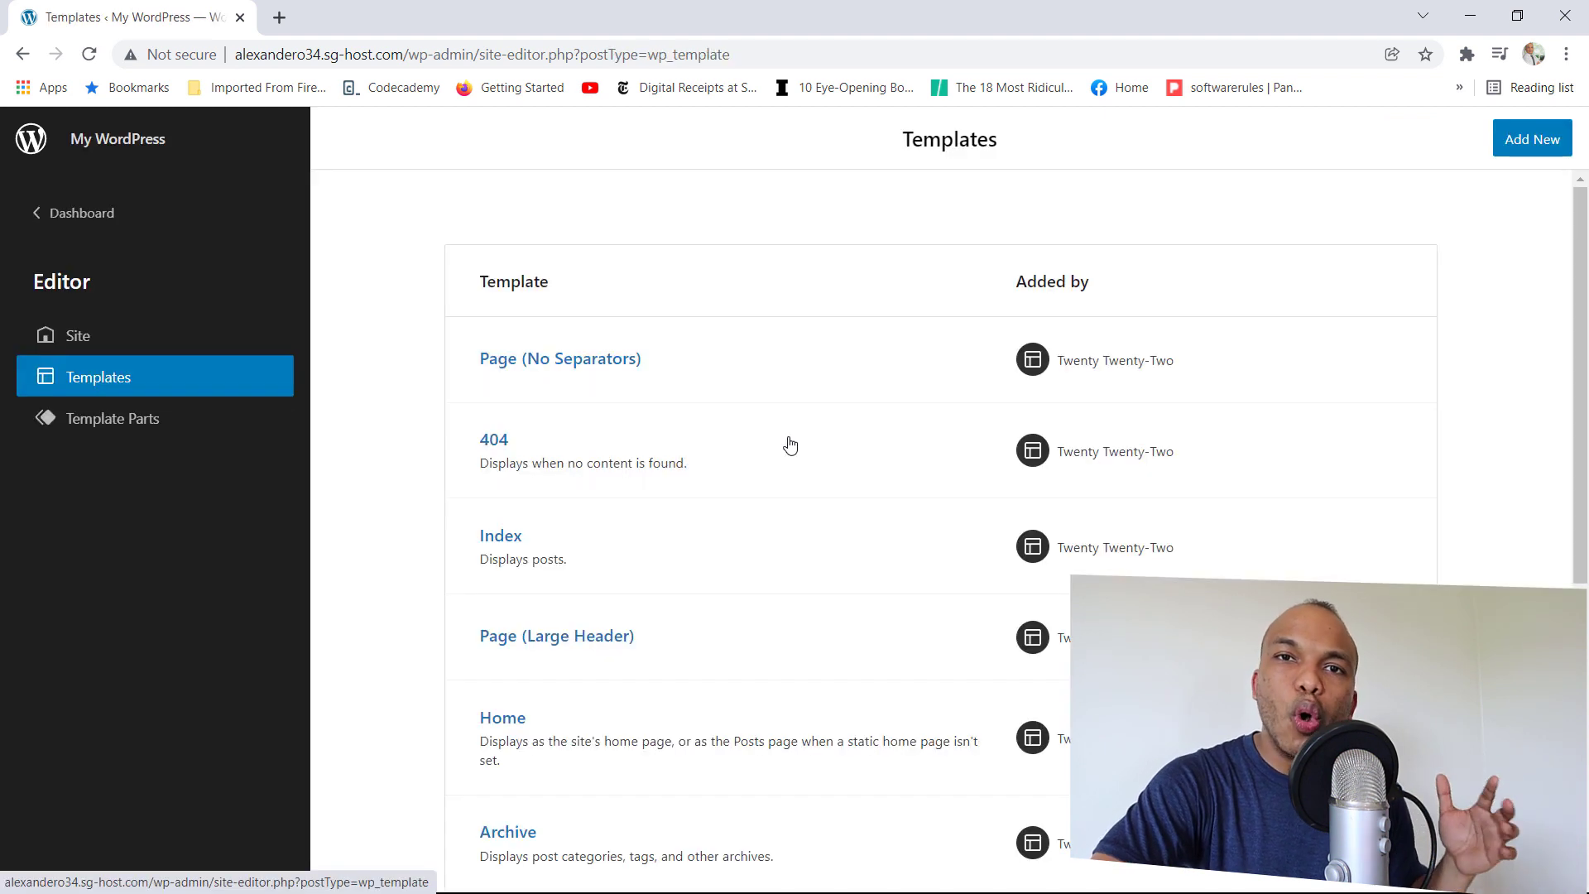
{"action": "scroll", "coordinate": [782, 393], "scroll_direction": "down", "scroll_amount": 1}
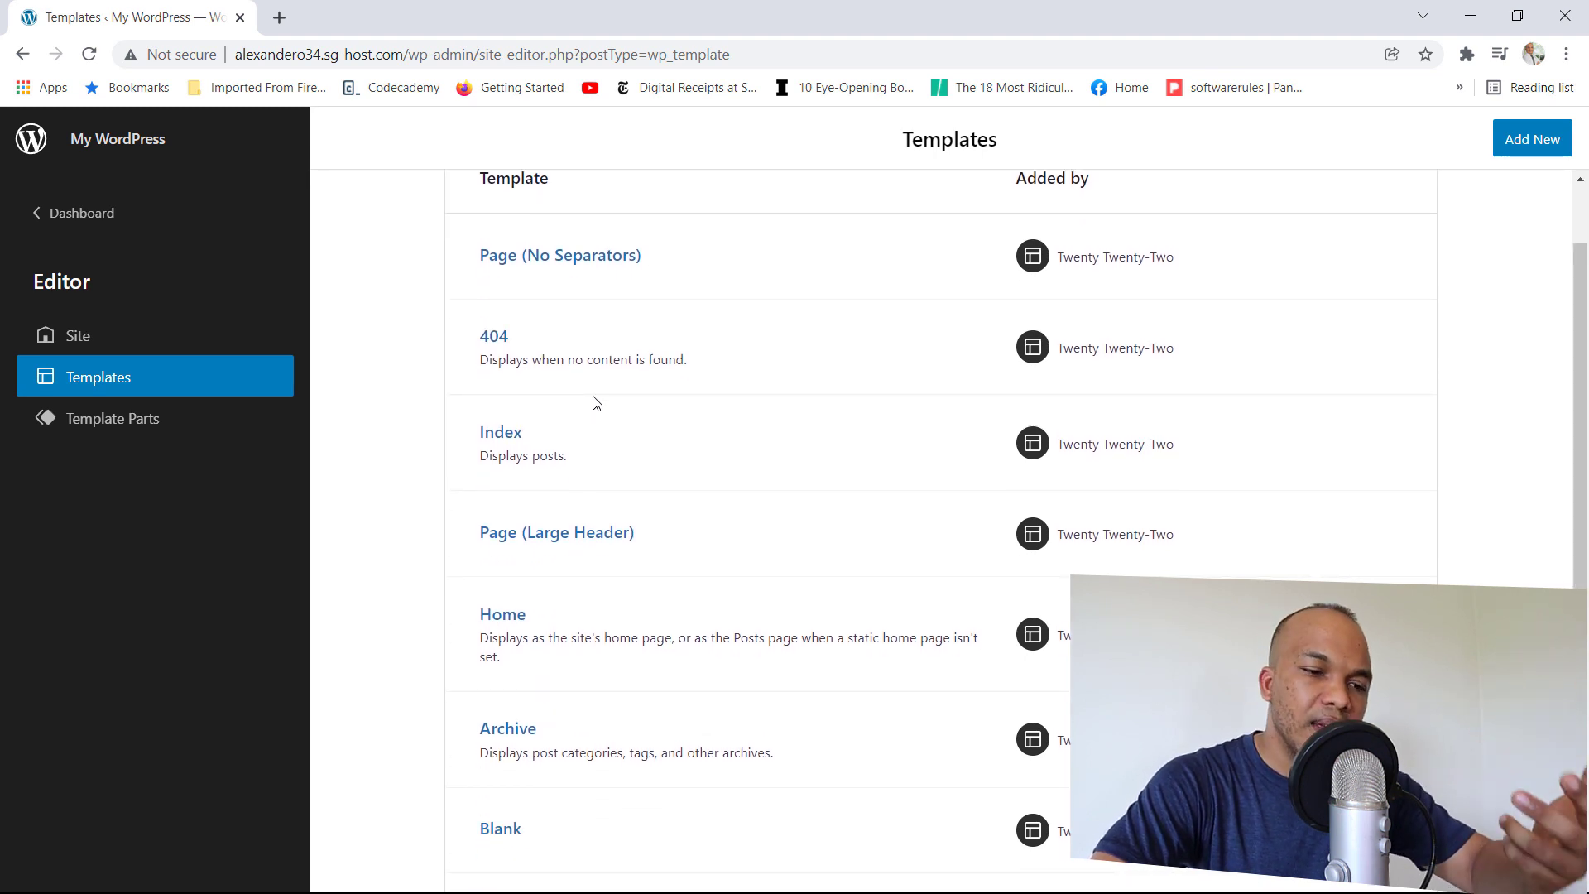
{"action": "scroll", "coordinate": [592, 402], "scroll_direction": "down", "scroll_amount": 2}
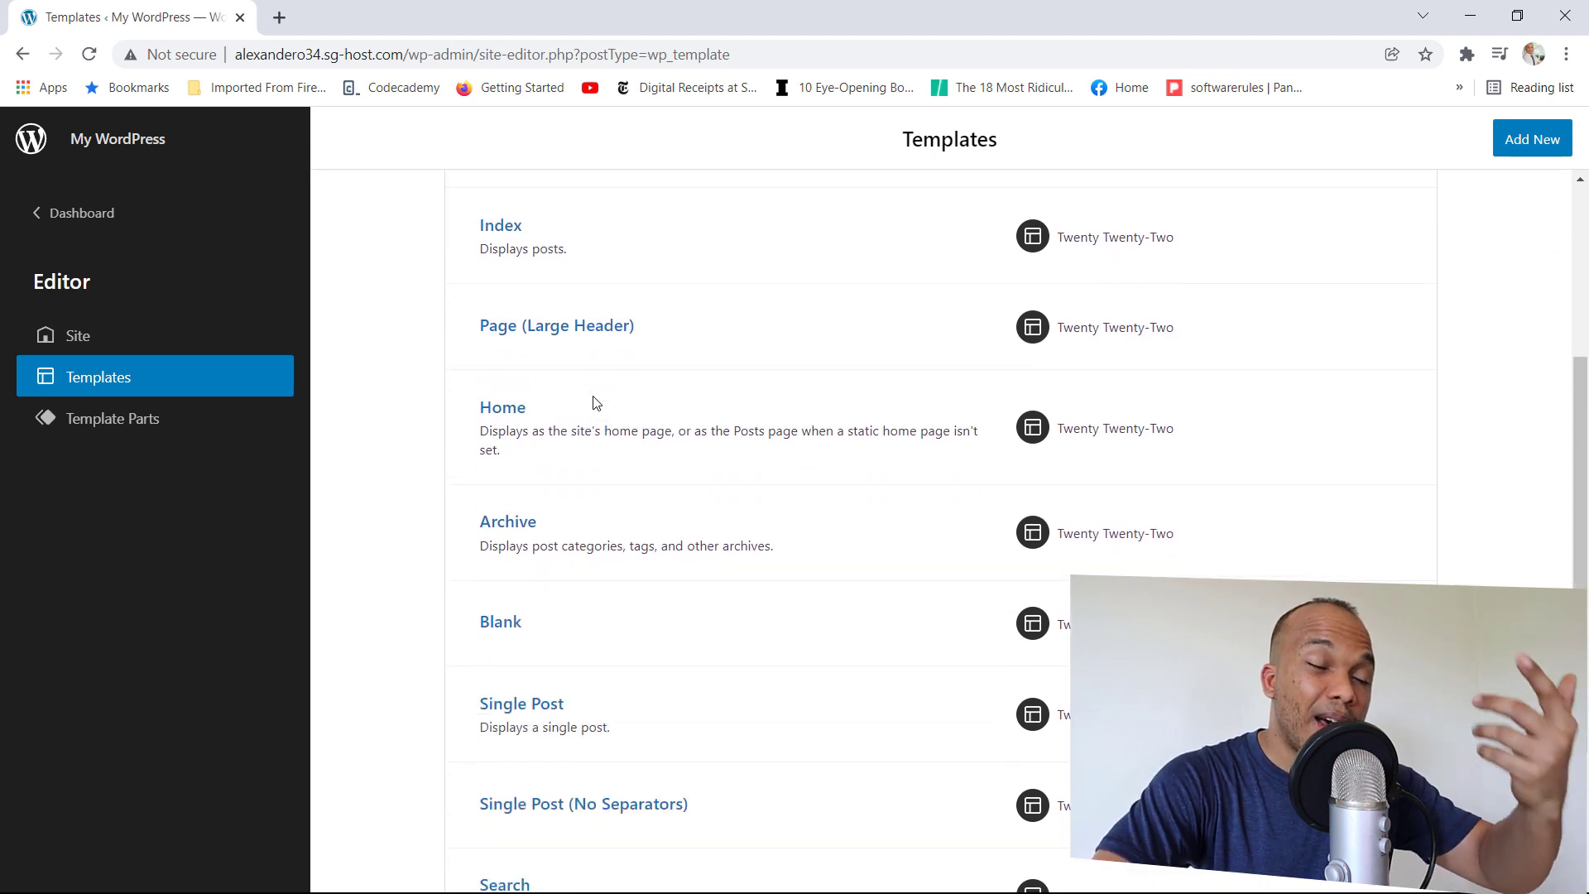
{"action": "scroll", "coordinate": [593, 402], "scroll_direction": "down", "scroll_amount": 2}
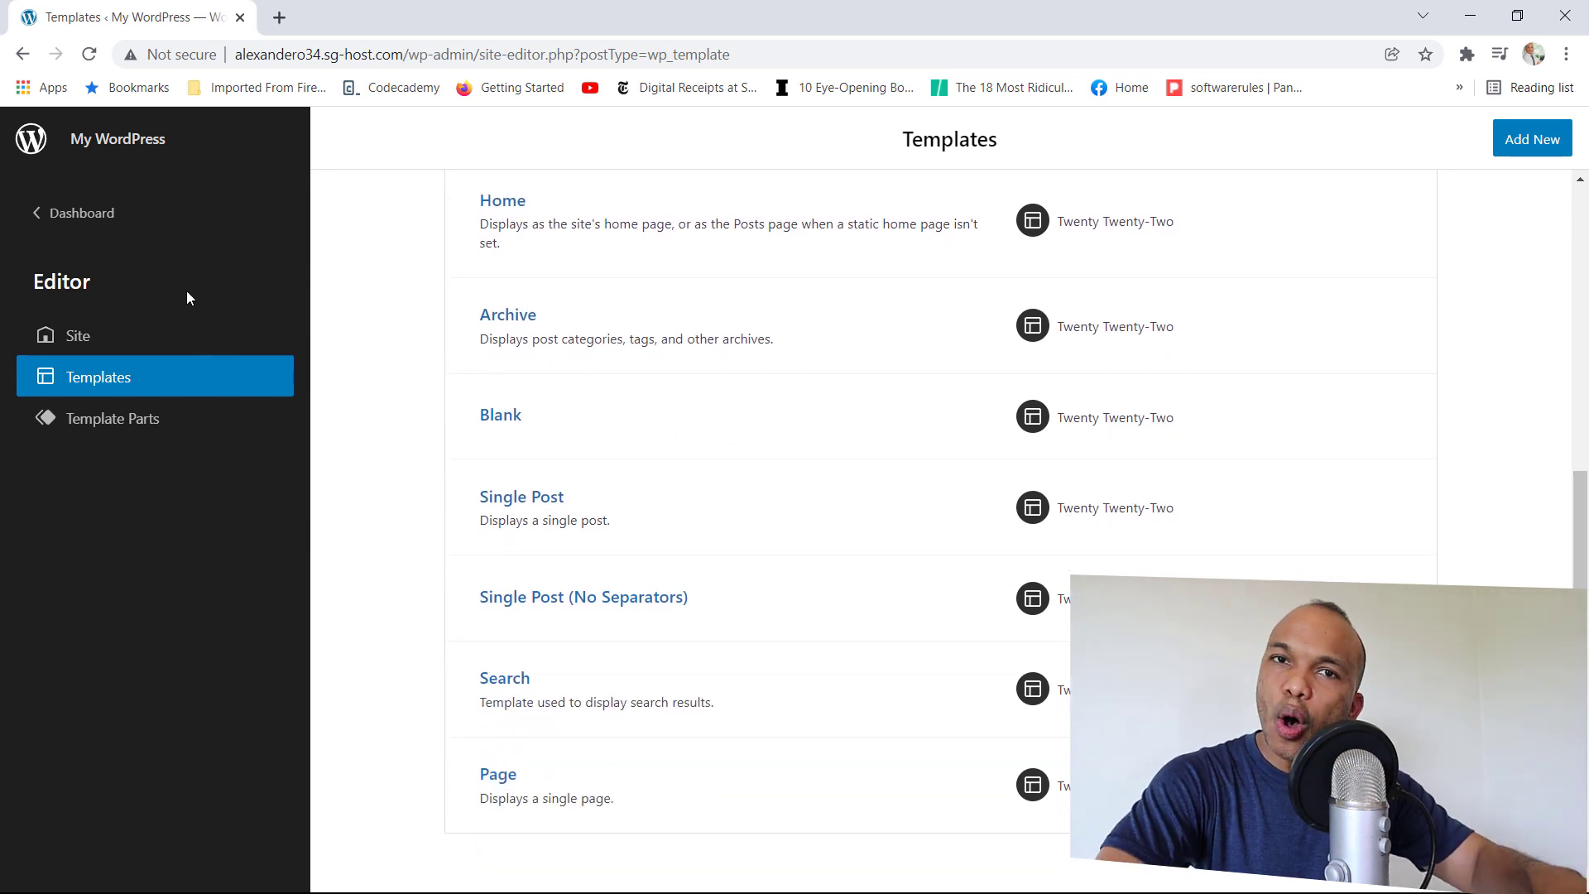
View Template Parts, open the Create a template part dialog, and close it without creating anything.
{"action": "left_click", "coordinate": [146, 425]}
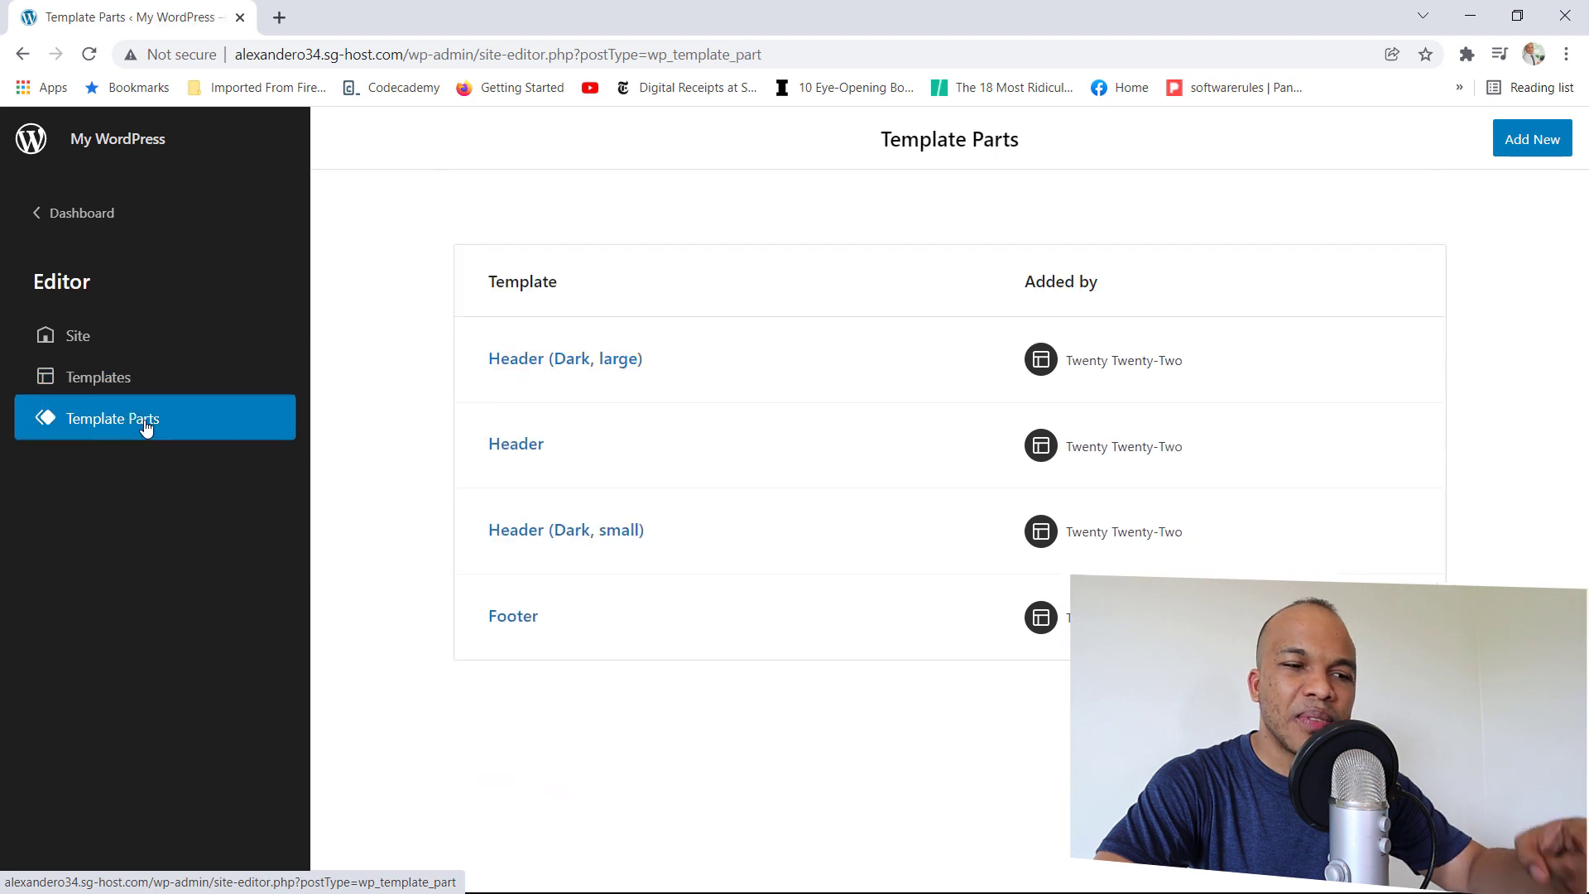
{"action": "left_click", "coordinate": [1525, 142]}
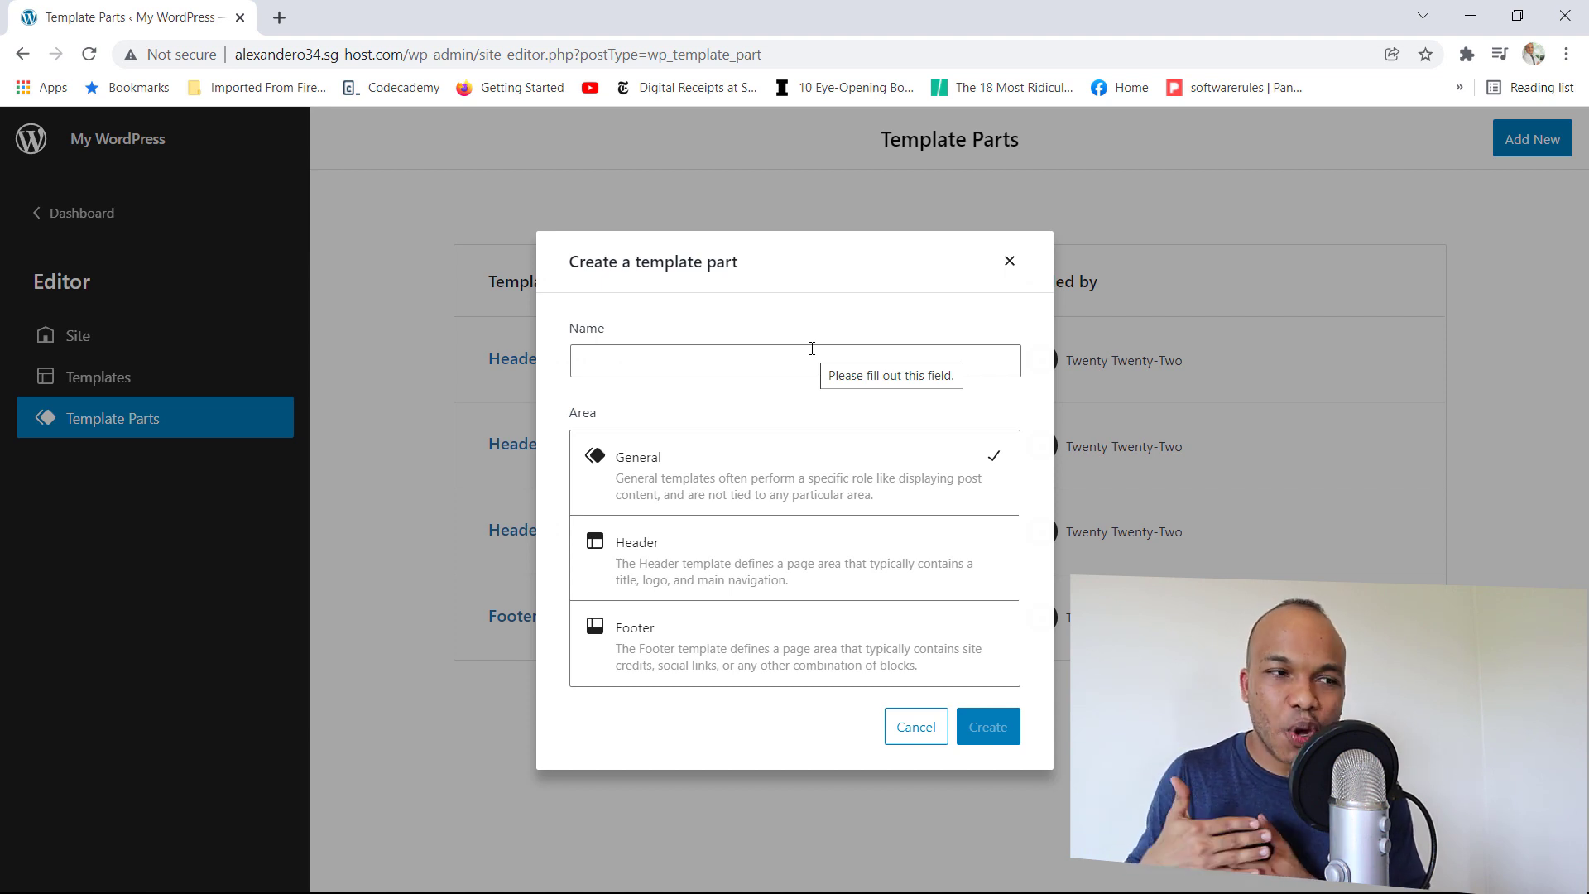
{"action": "left_click", "coordinate": [1010, 262]}
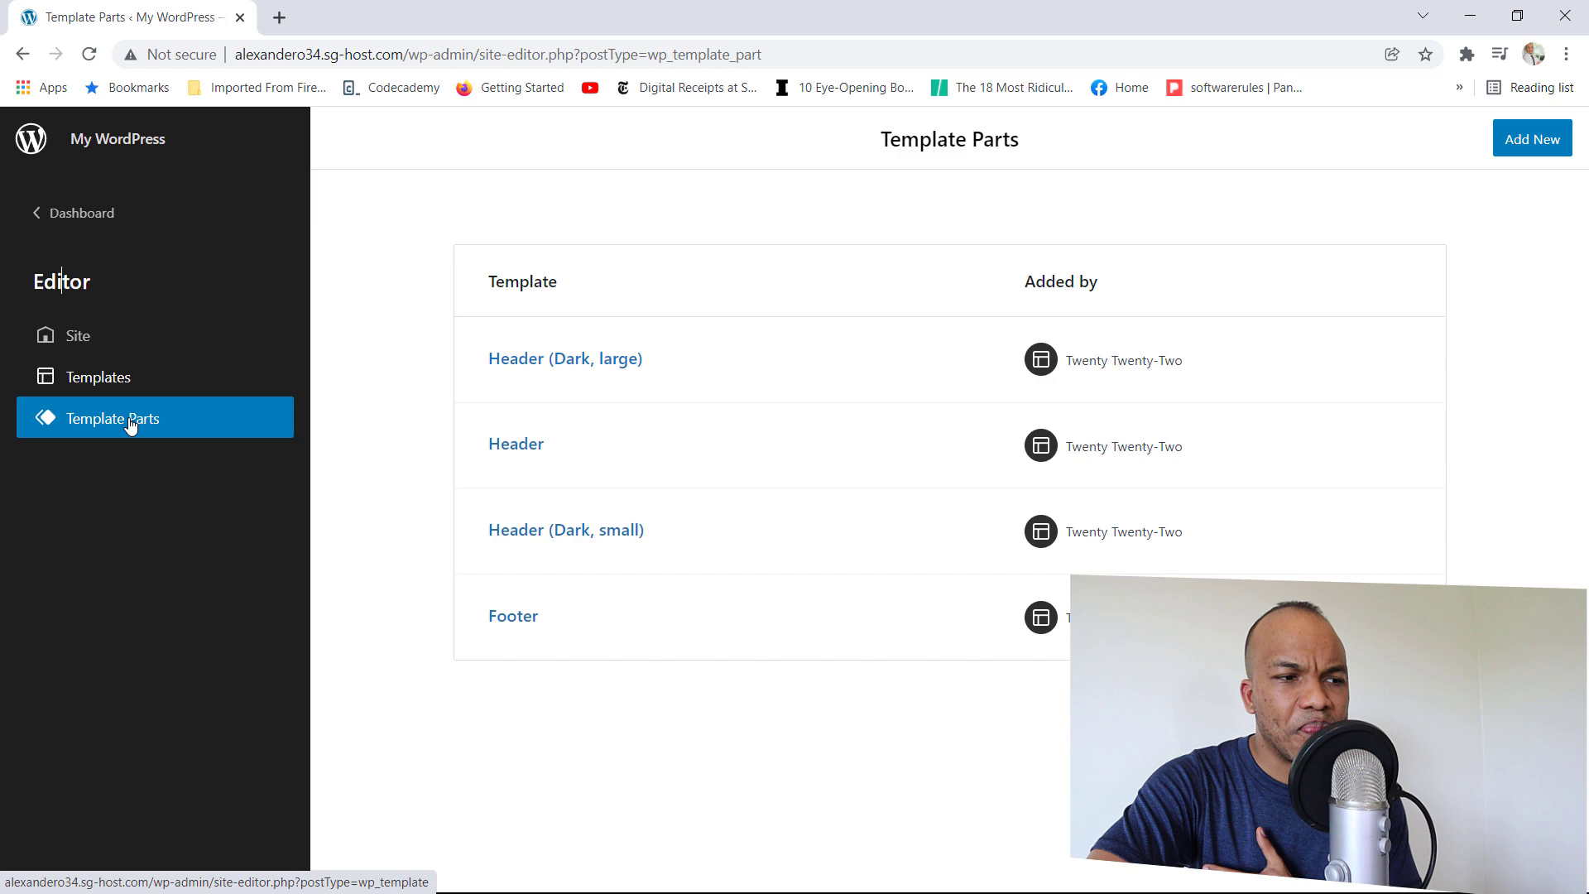
In Styles > Colors, set the site background to the dark teal #1a4548 swatch.
{"action": "left_click", "coordinate": [74, 337]}
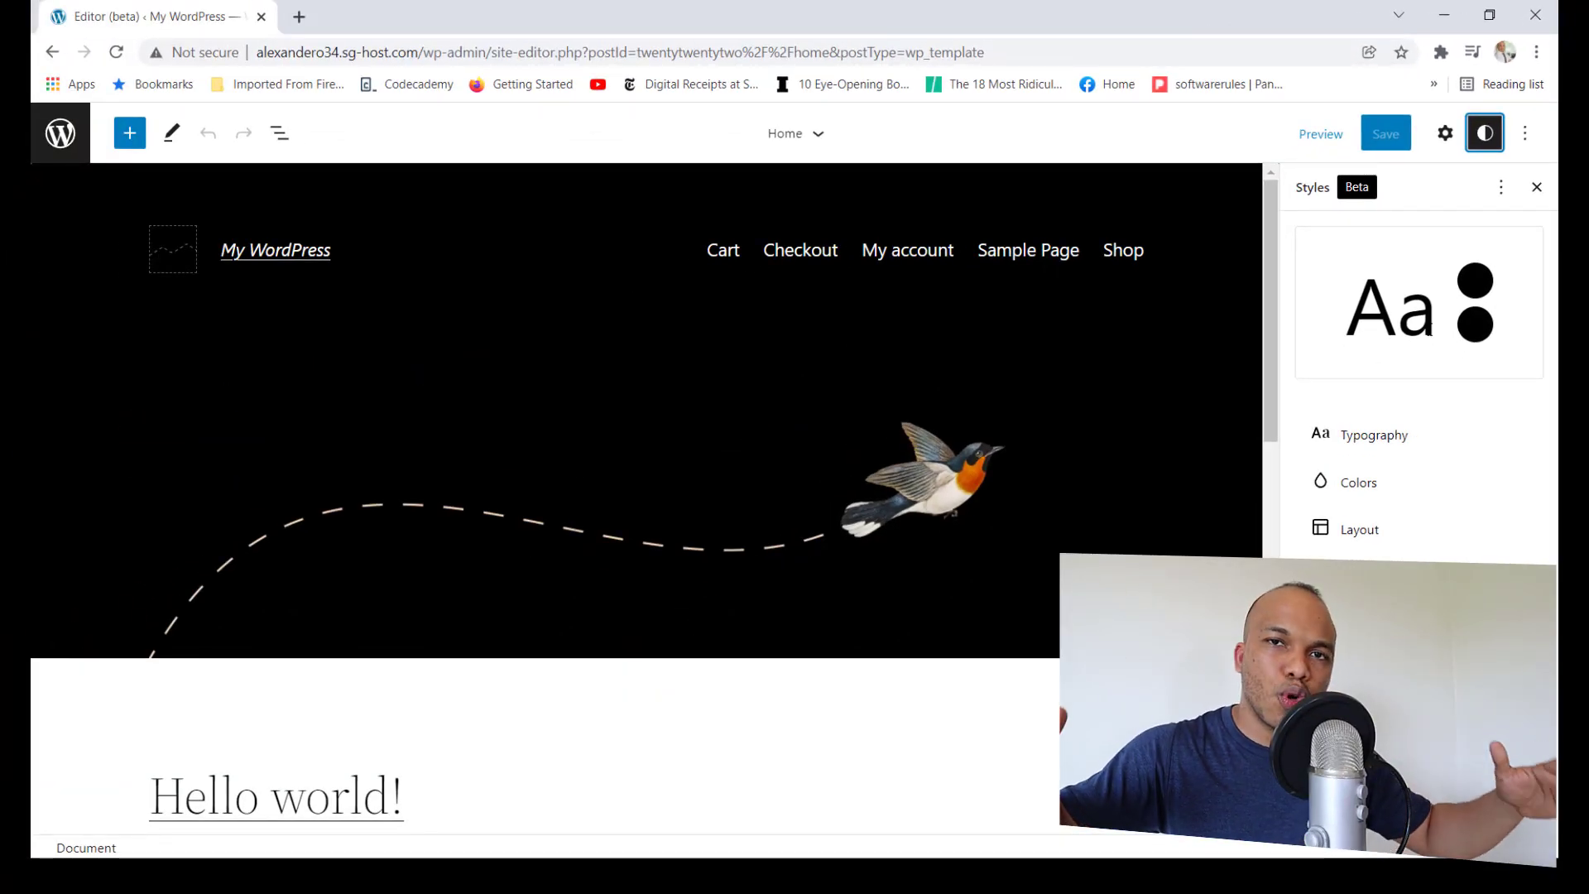
{"action": "left_click", "coordinate": [1397, 485]}
{"action": "left_click", "coordinate": [1364, 490]}
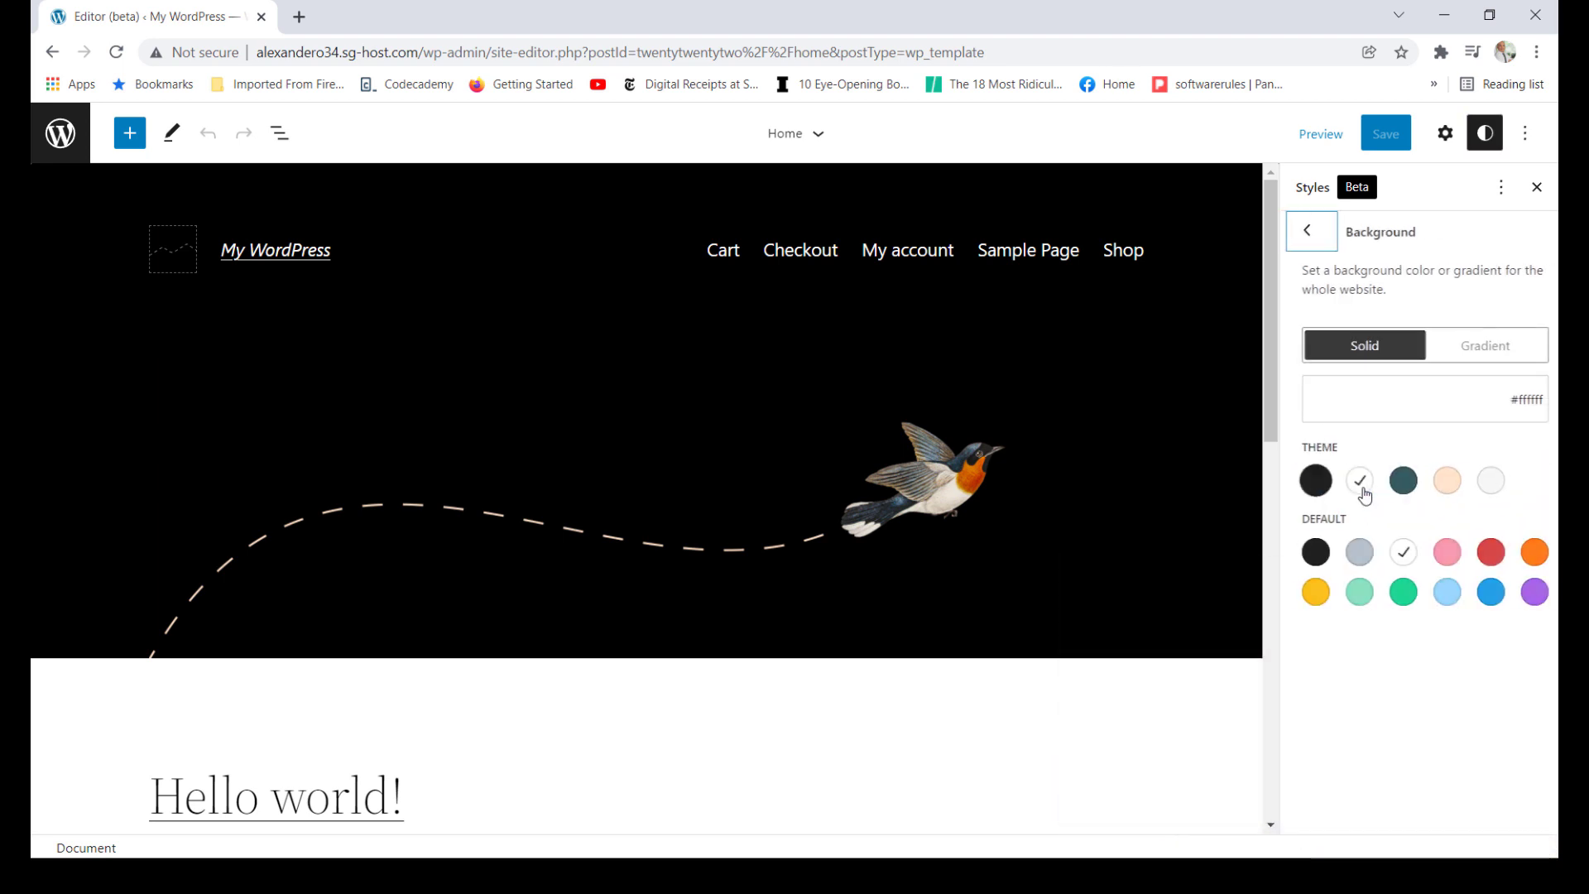
{"action": "left_click", "coordinate": [1397, 479]}
{"action": "scroll", "coordinate": [1040, 478], "scroll_direction": "down", "scroll_amount": 1}
{"action": "scroll", "coordinate": [1041, 464], "scroll_direction": "down", "scroll_amount": 5}
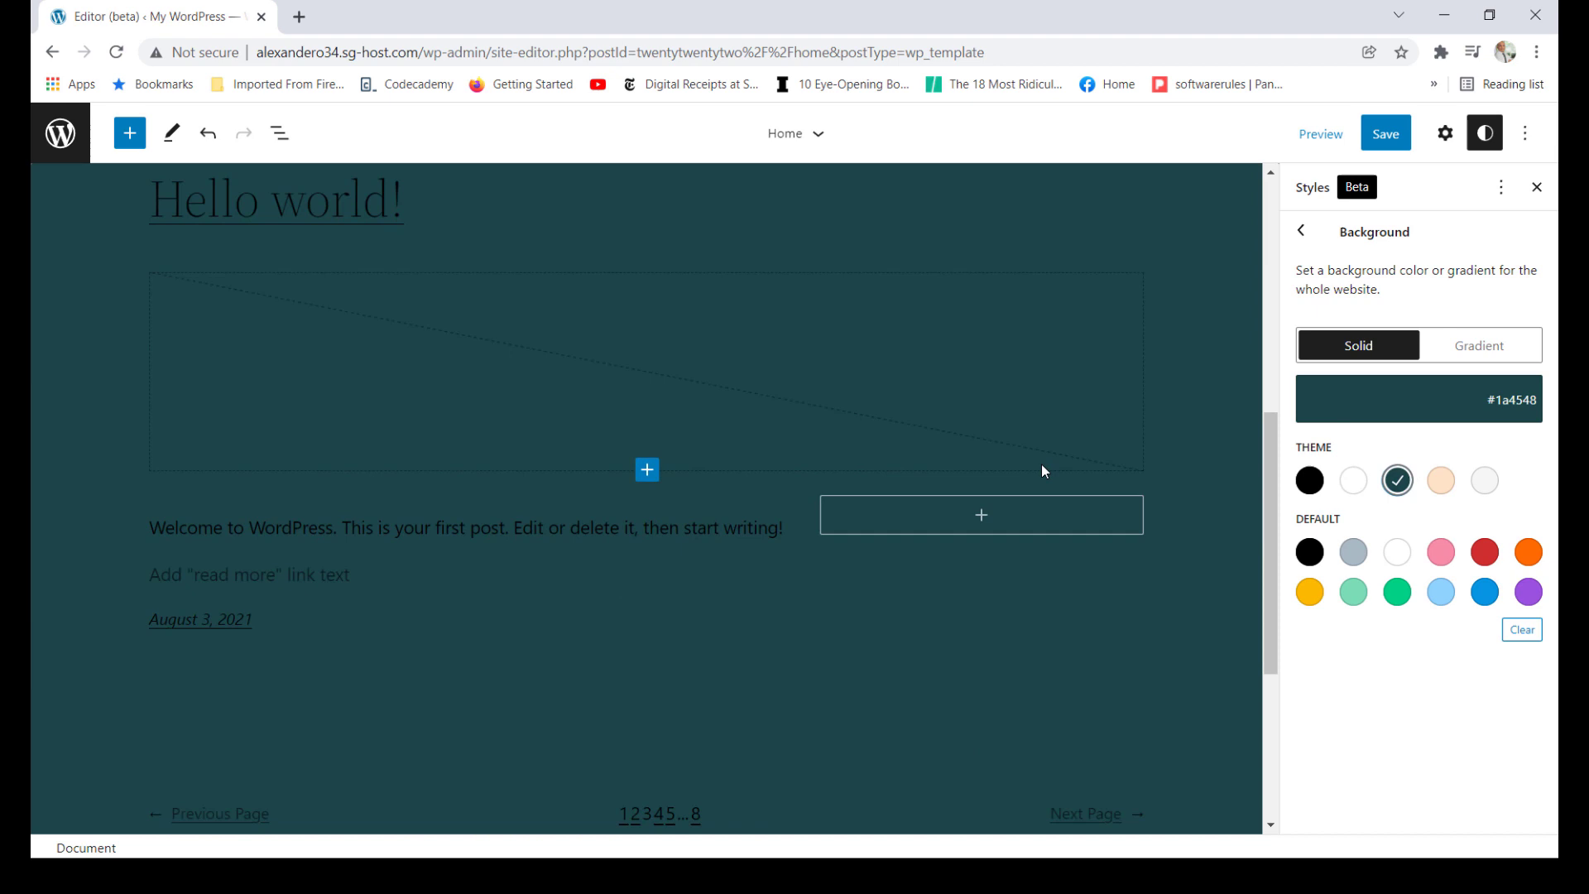
{"action": "scroll", "coordinate": [1041, 464], "scroll_direction": "up", "scroll_amount": 4}
{"action": "scroll", "coordinate": [1041, 464], "scroll_direction": "up", "scroll_amount": 2}
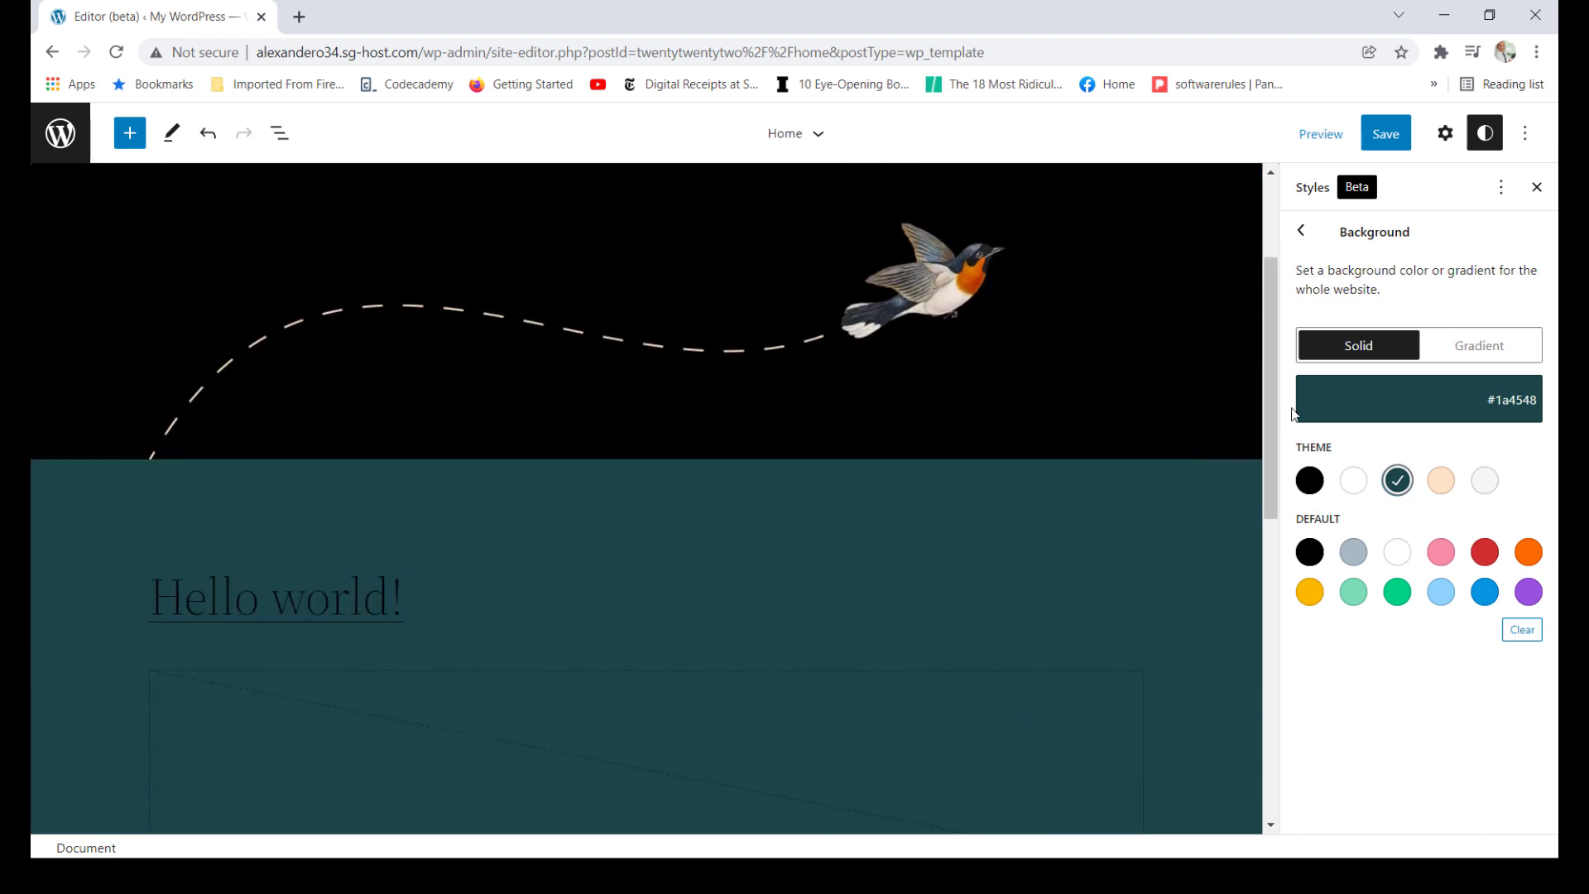
{"action": "left_click", "coordinate": [1301, 230]}
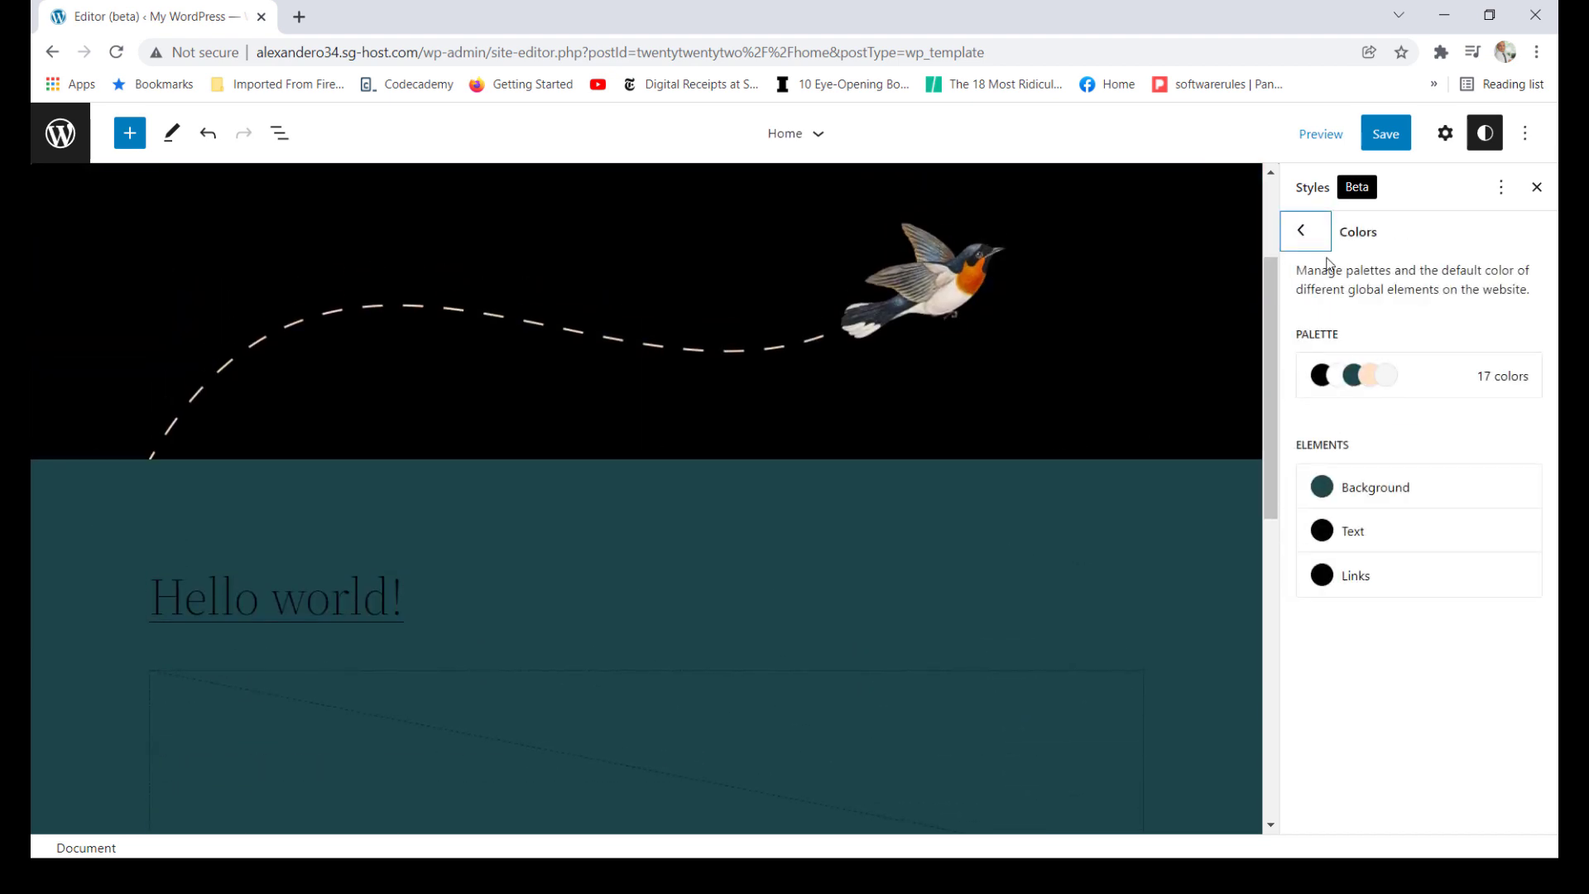
Set the site's default text colour to white #ffffff.
{"action": "left_click", "coordinate": [1373, 533]}
{"action": "scroll", "coordinate": [1040, 475], "scroll_direction": "down", "scroll_amount": 4}
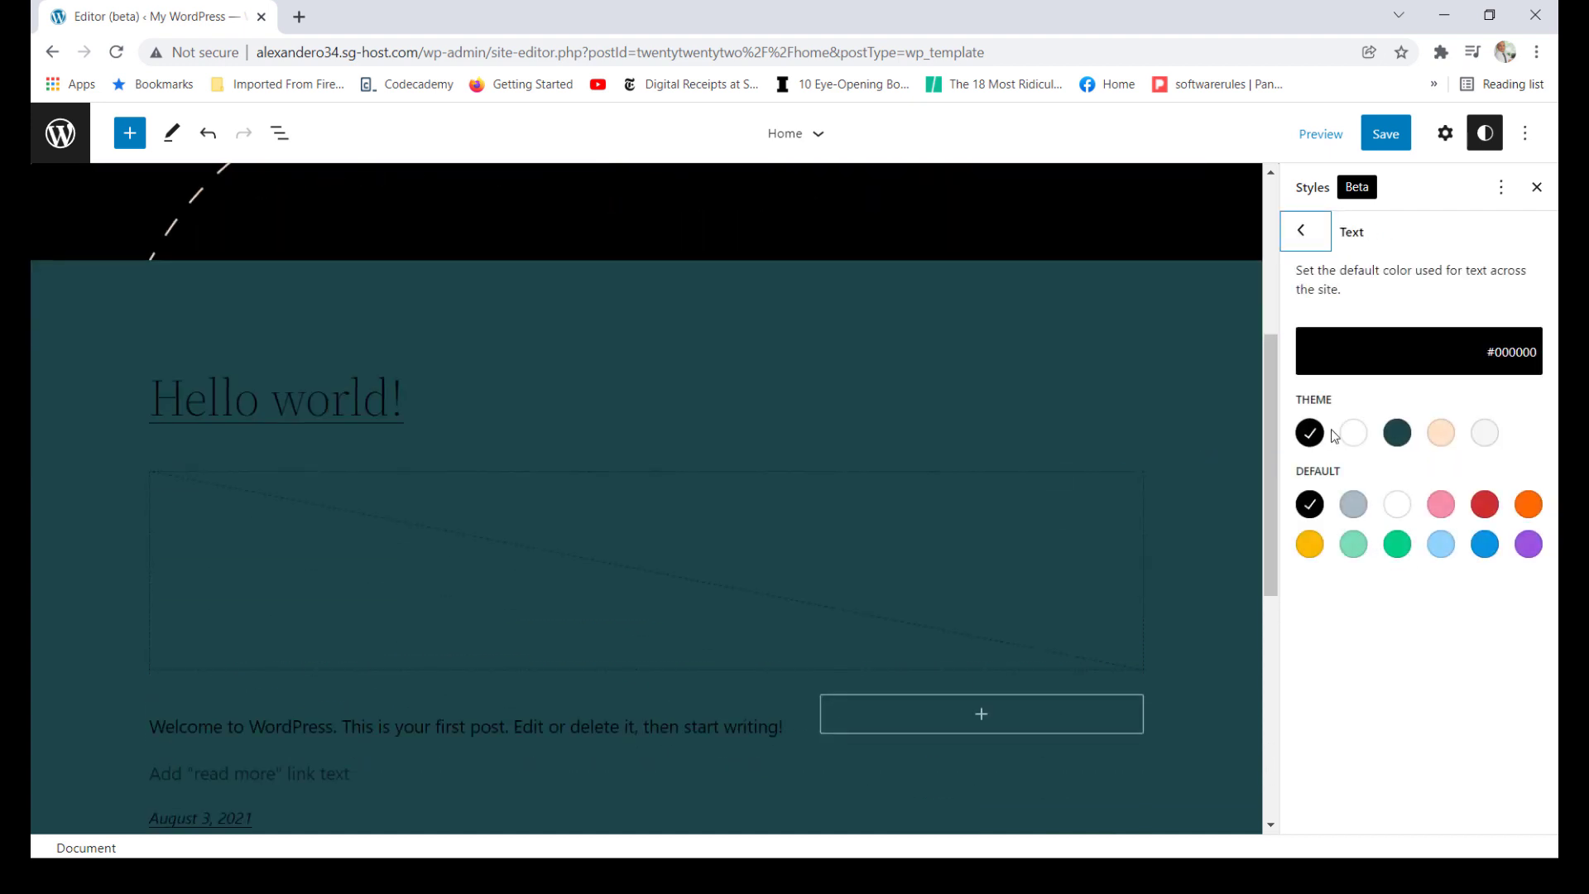
{"action": "left_click", "coordinate": [1353, 432]}
{"action": "scroll", "coordinate": [1109, 463], "scroll_direction": "down", "scroll_amount": 3}
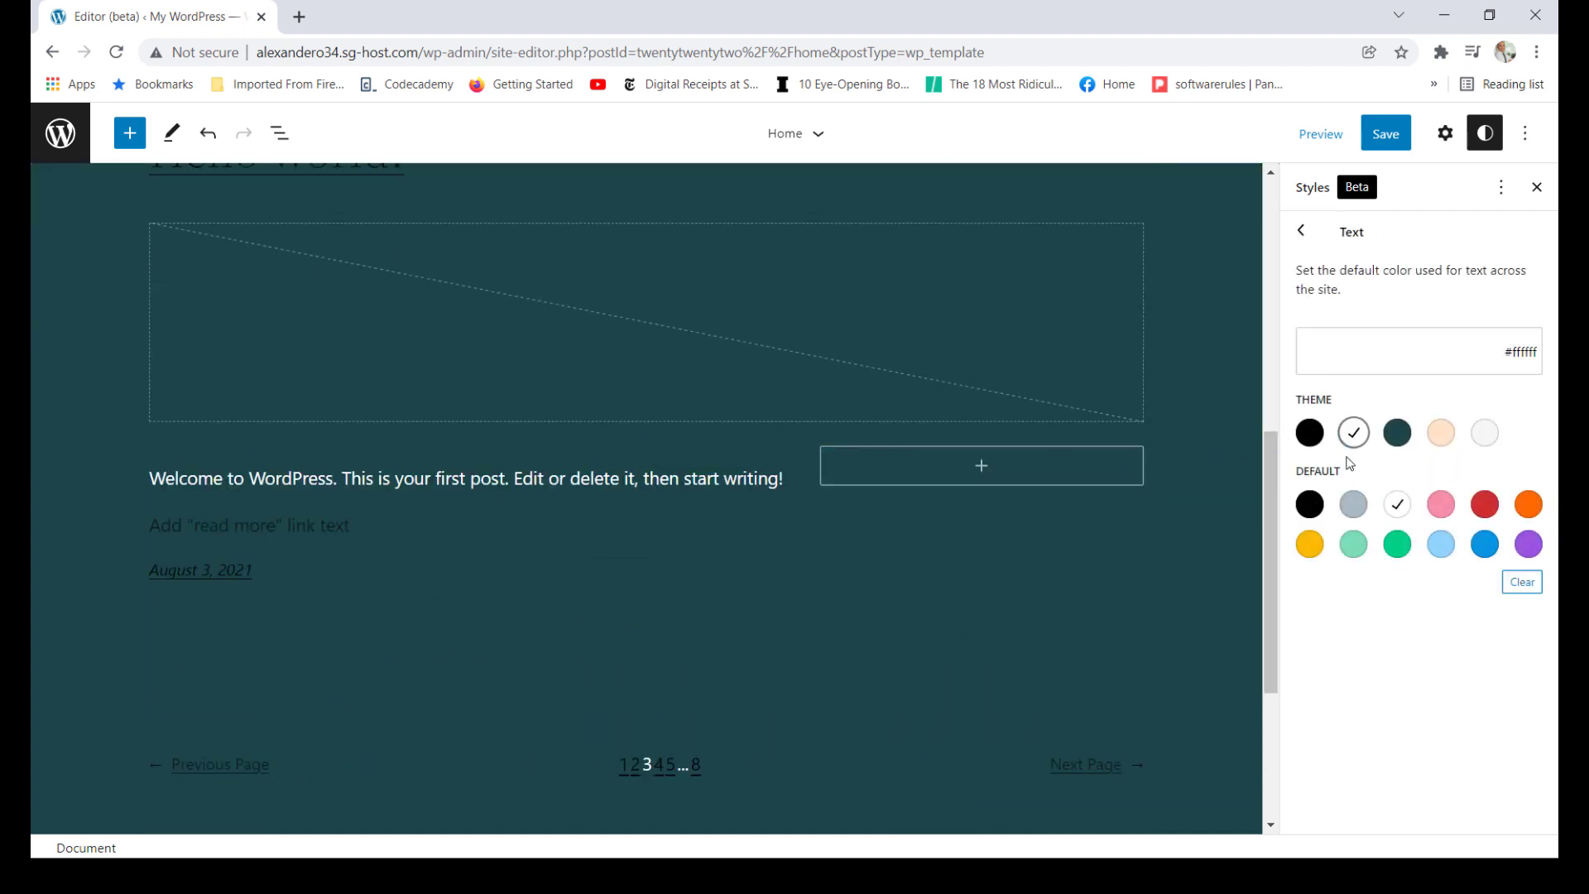
{"action": "left_click", "coordinate": [1300, 231]}
Set the site's link colour to white as well.
{"action": "left_click", "coordinate": [1348, 577]}
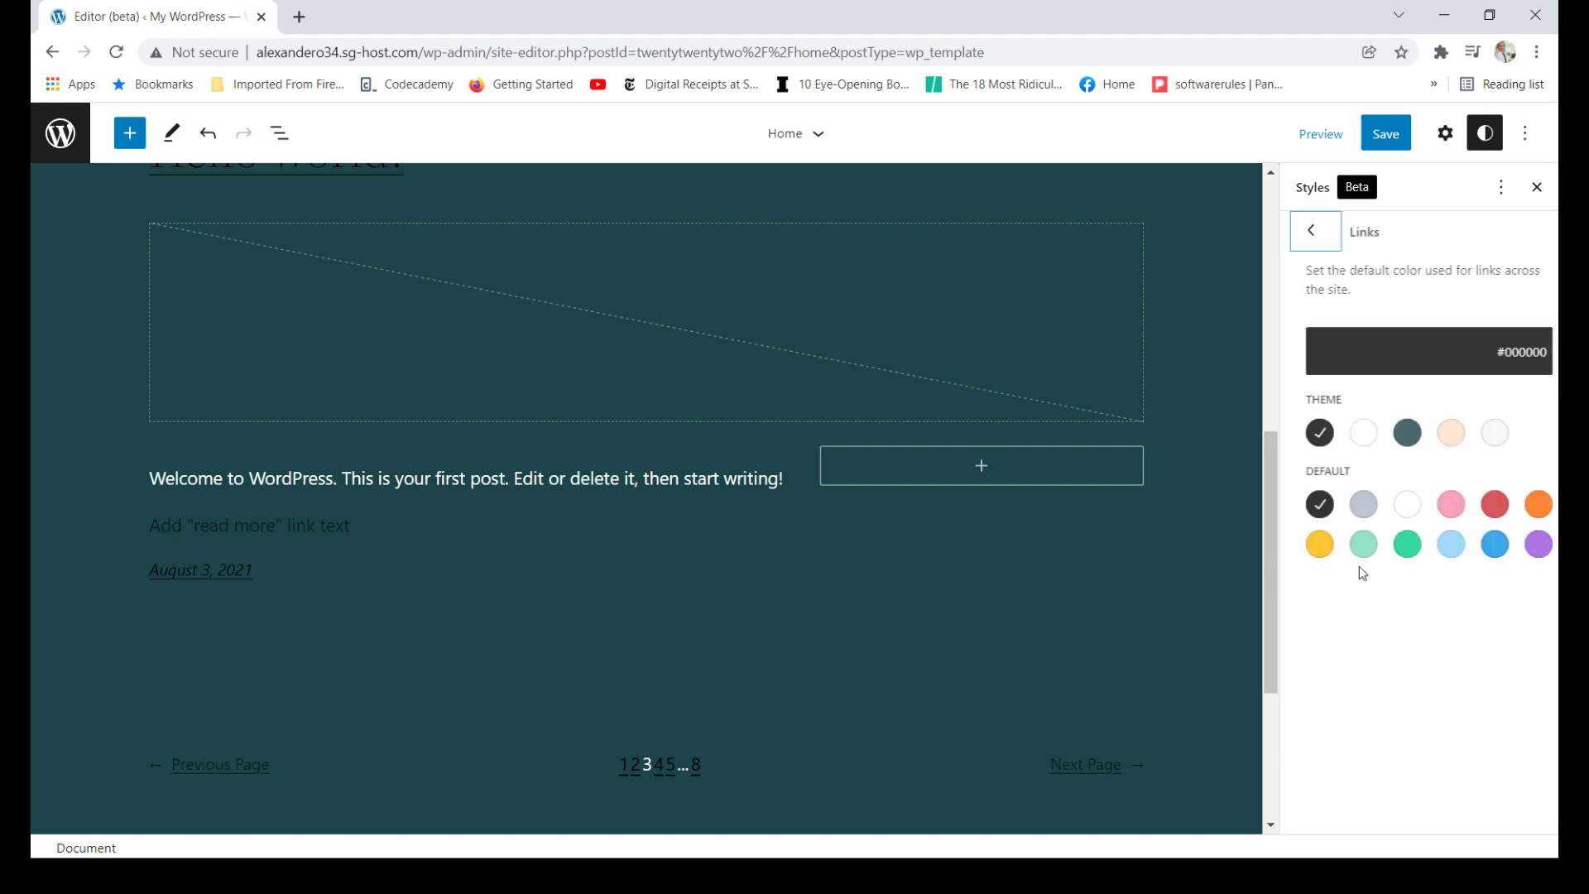
{"action": "left_click", "coordinate": [1395, 502]}
{"action": "scroll", "coordinate": [922, 486], "scroll_direction": "down", "scroll_amount": 3}
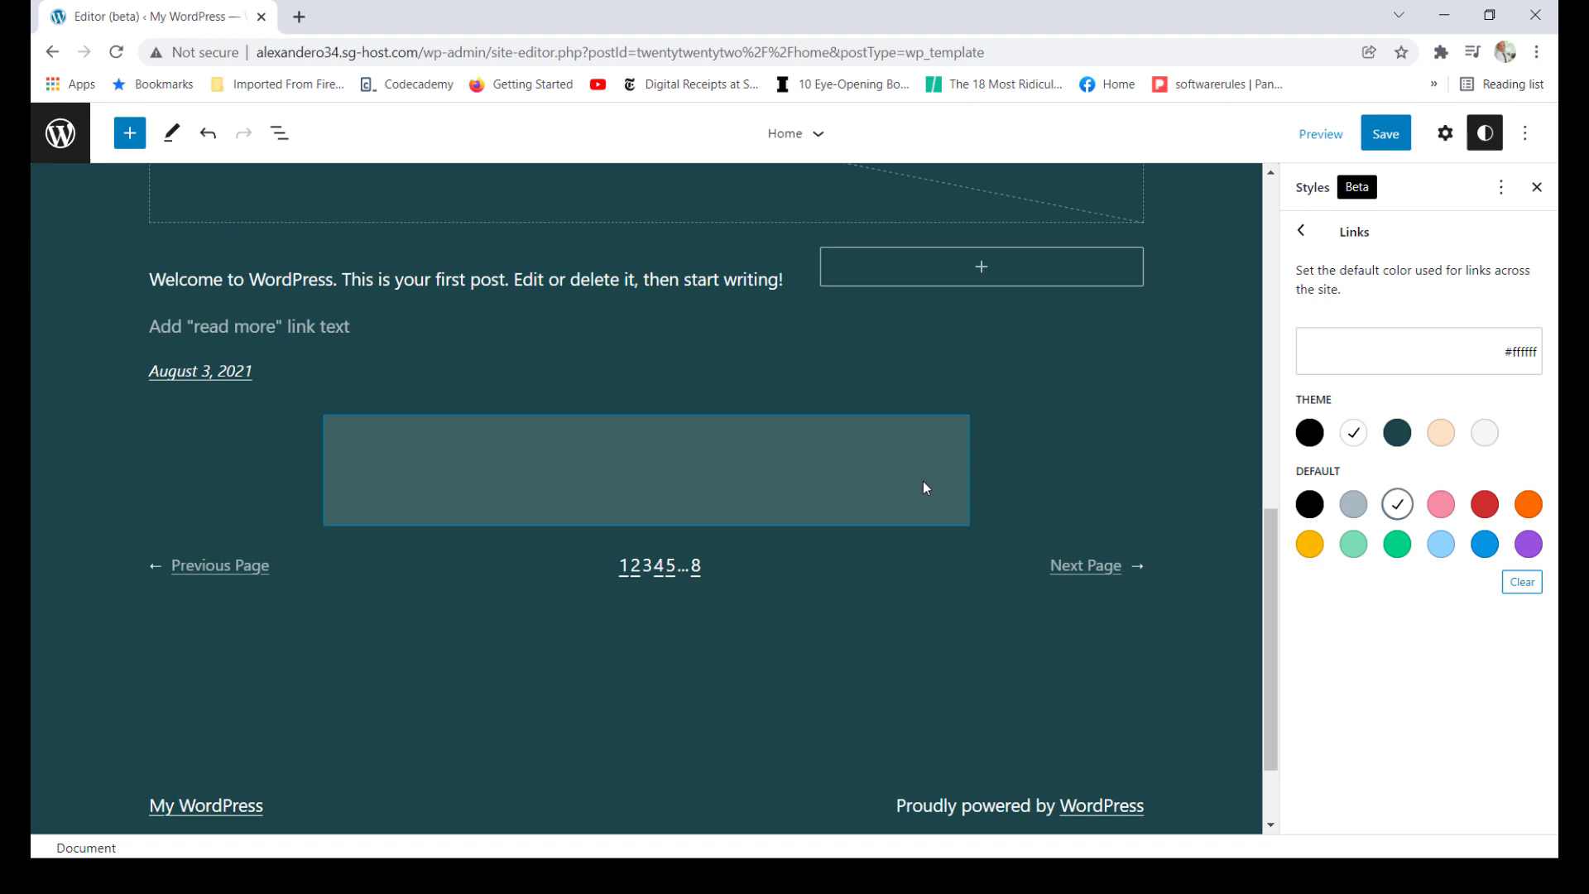
{"action": "scroll", "coordinate": [925, 488], "scroll_direction": "up", "scroll_amount": 4}
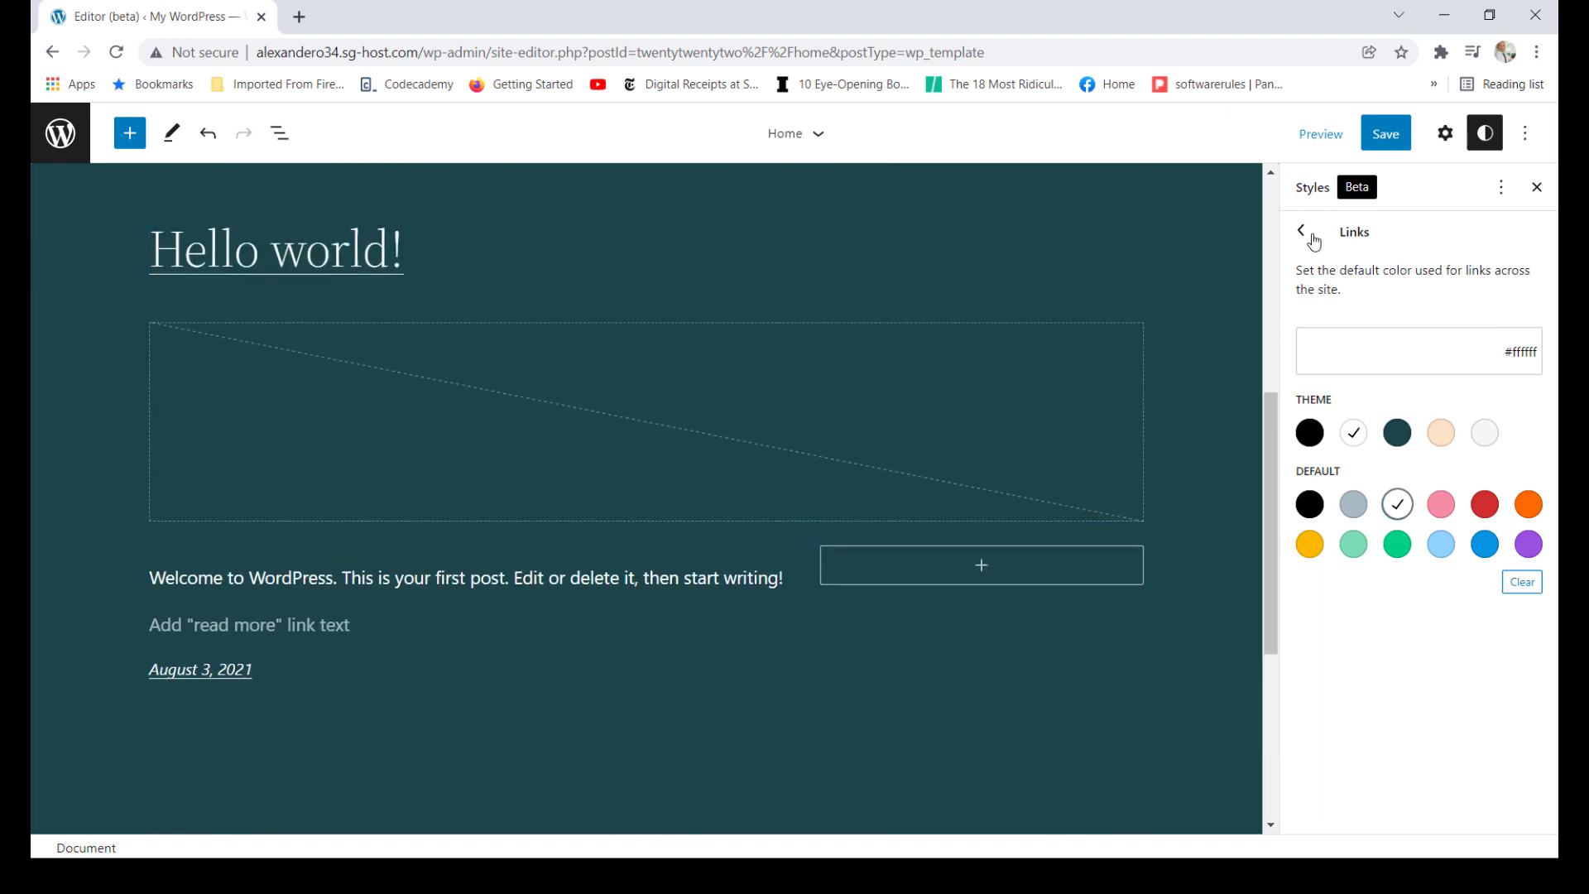
{"action": "left_click", "coordinate": [1302, 232]}
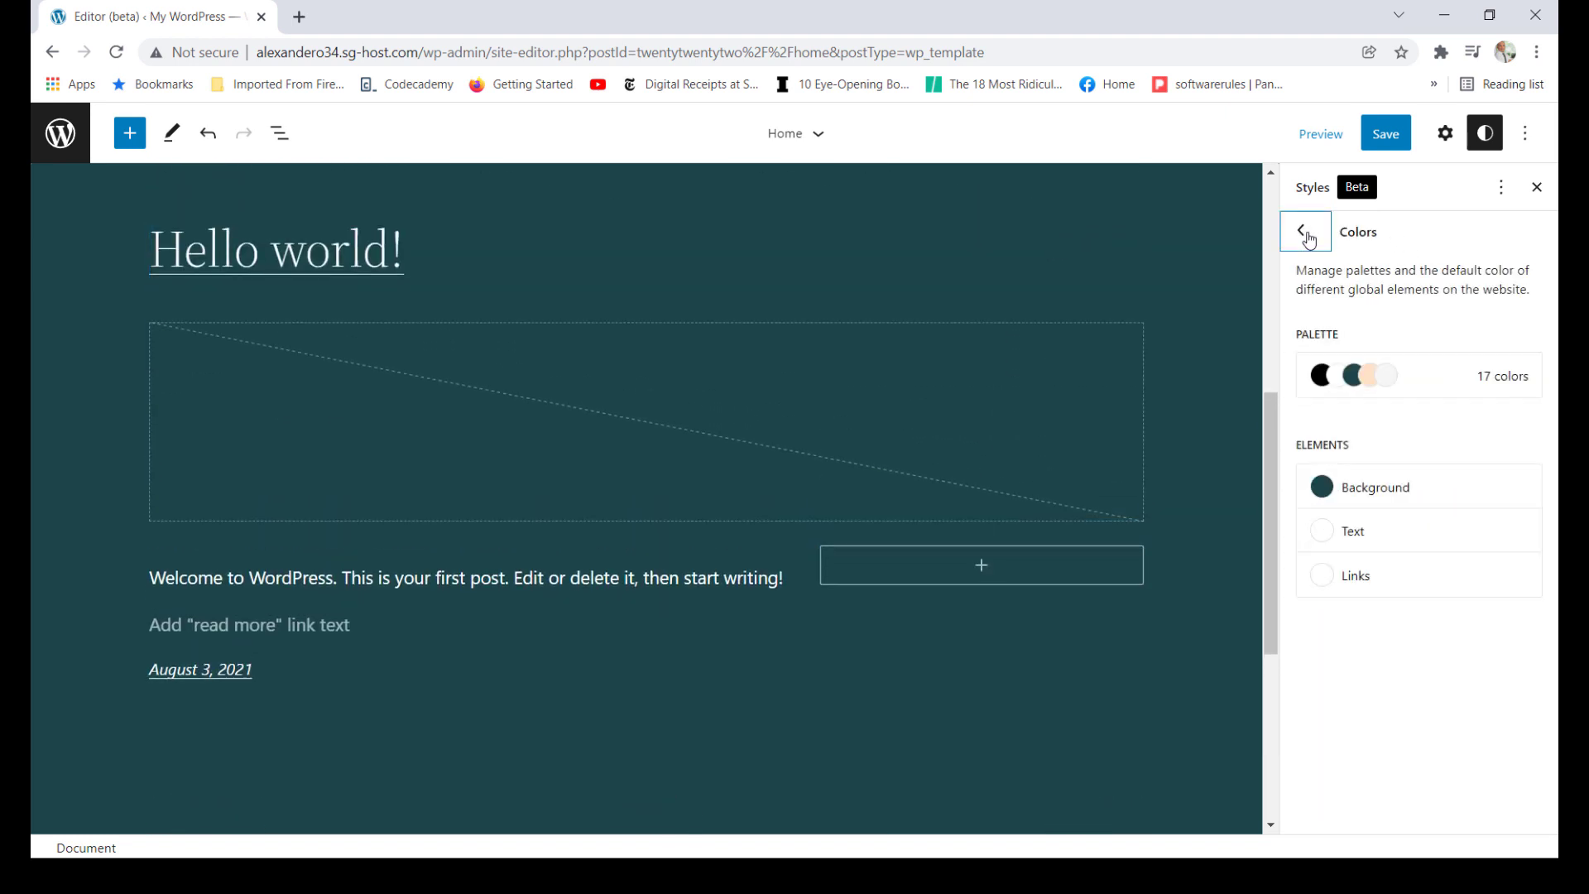
Open Styles > Typography > Text to review the System Font family at Medium size.
{"action": "left_click", "coordinate": [1304, 234]}
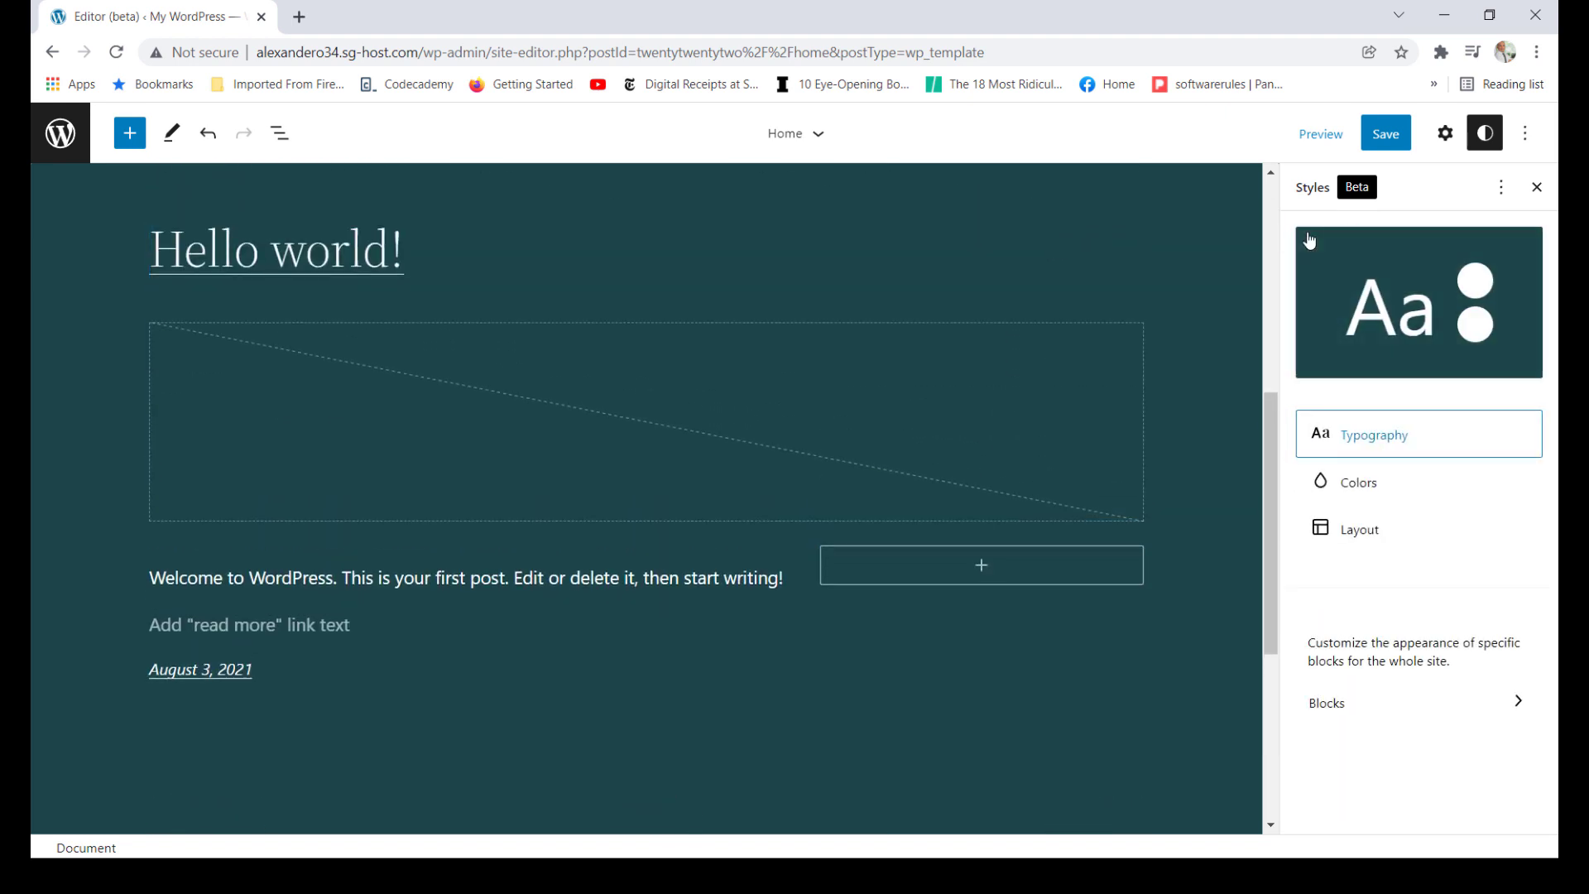
{"action": "left_click", "coordinate": [1396, 448]}
{"action": "left_click", "coordinate": [1352, 382]}
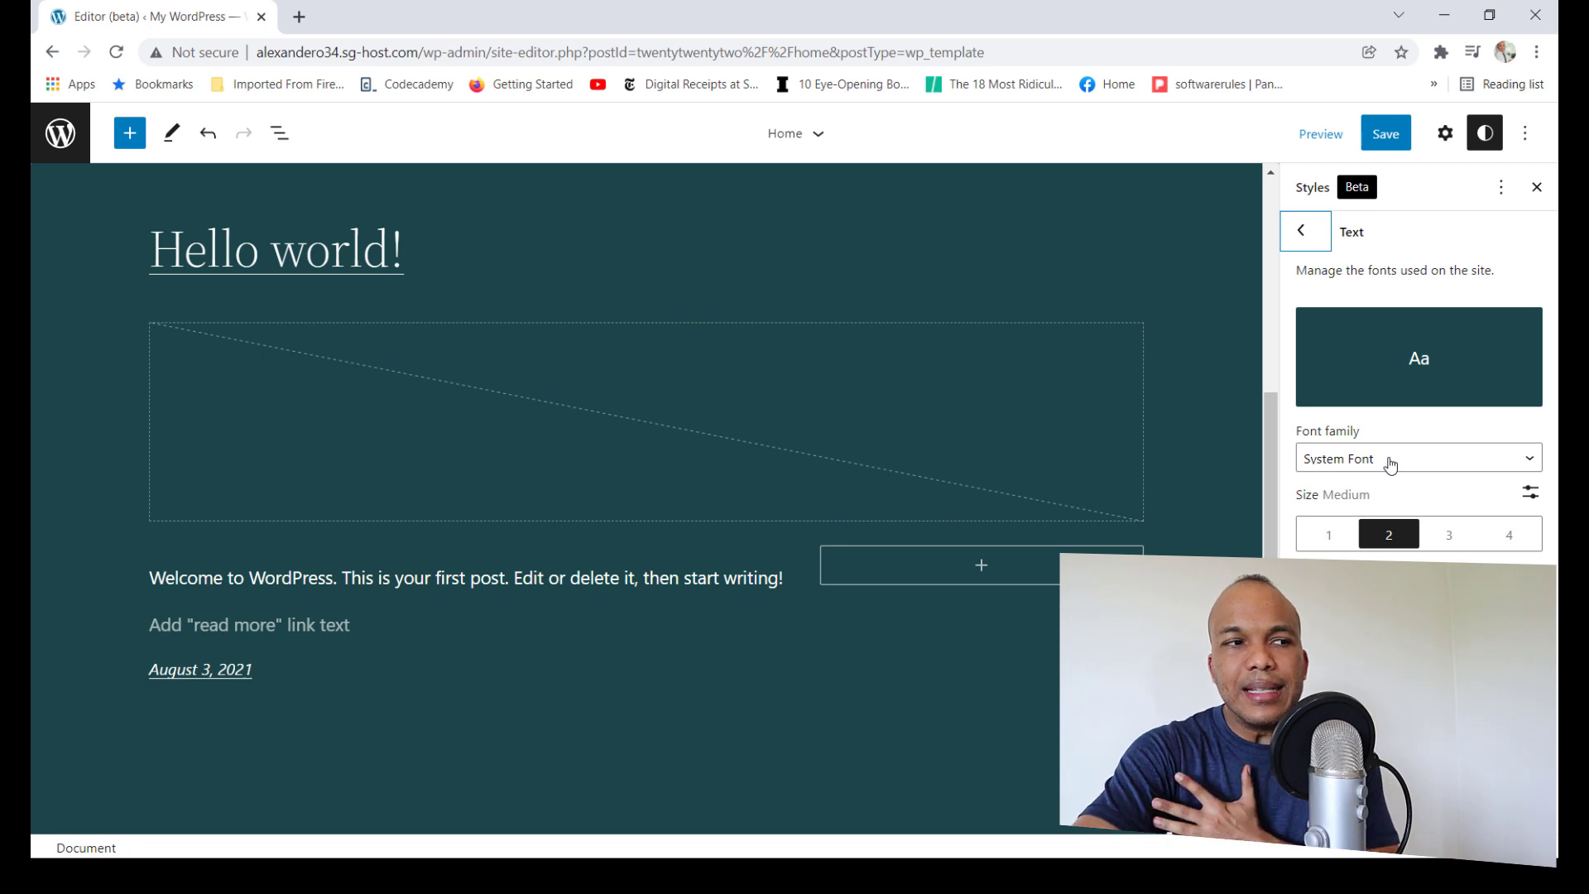
Leave the site editor for the Dashboard without saving the style changes.
{"action": "left_click", "coordinate": [59, 133]}
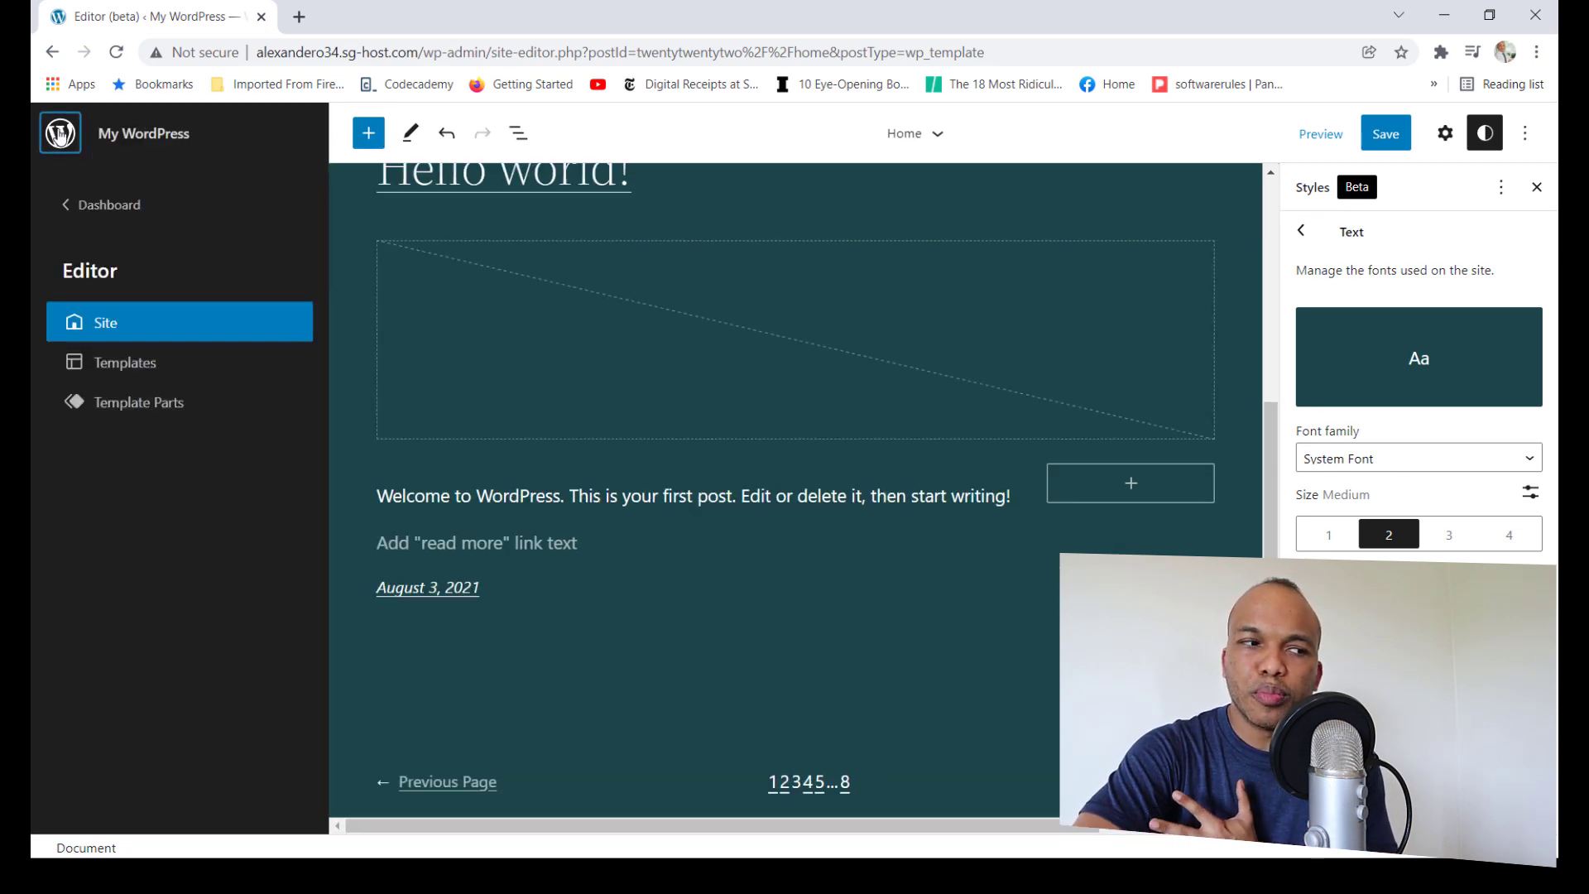
{"action": "left_click", "coordinate": [137, 208]}
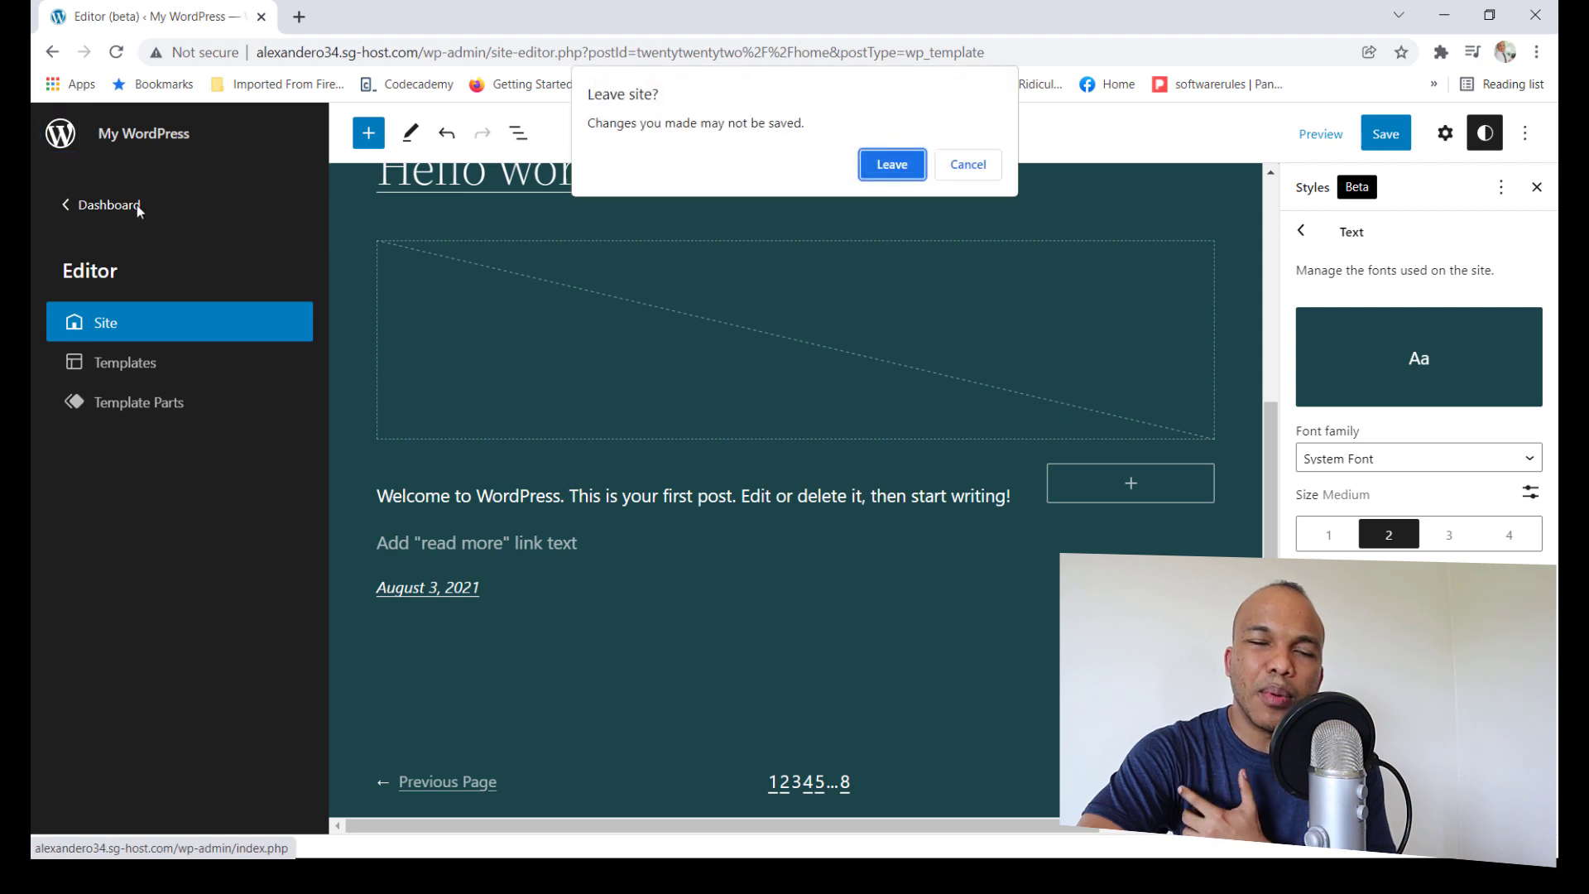
{"action": "left_click", "coordinate": [891, 163]}
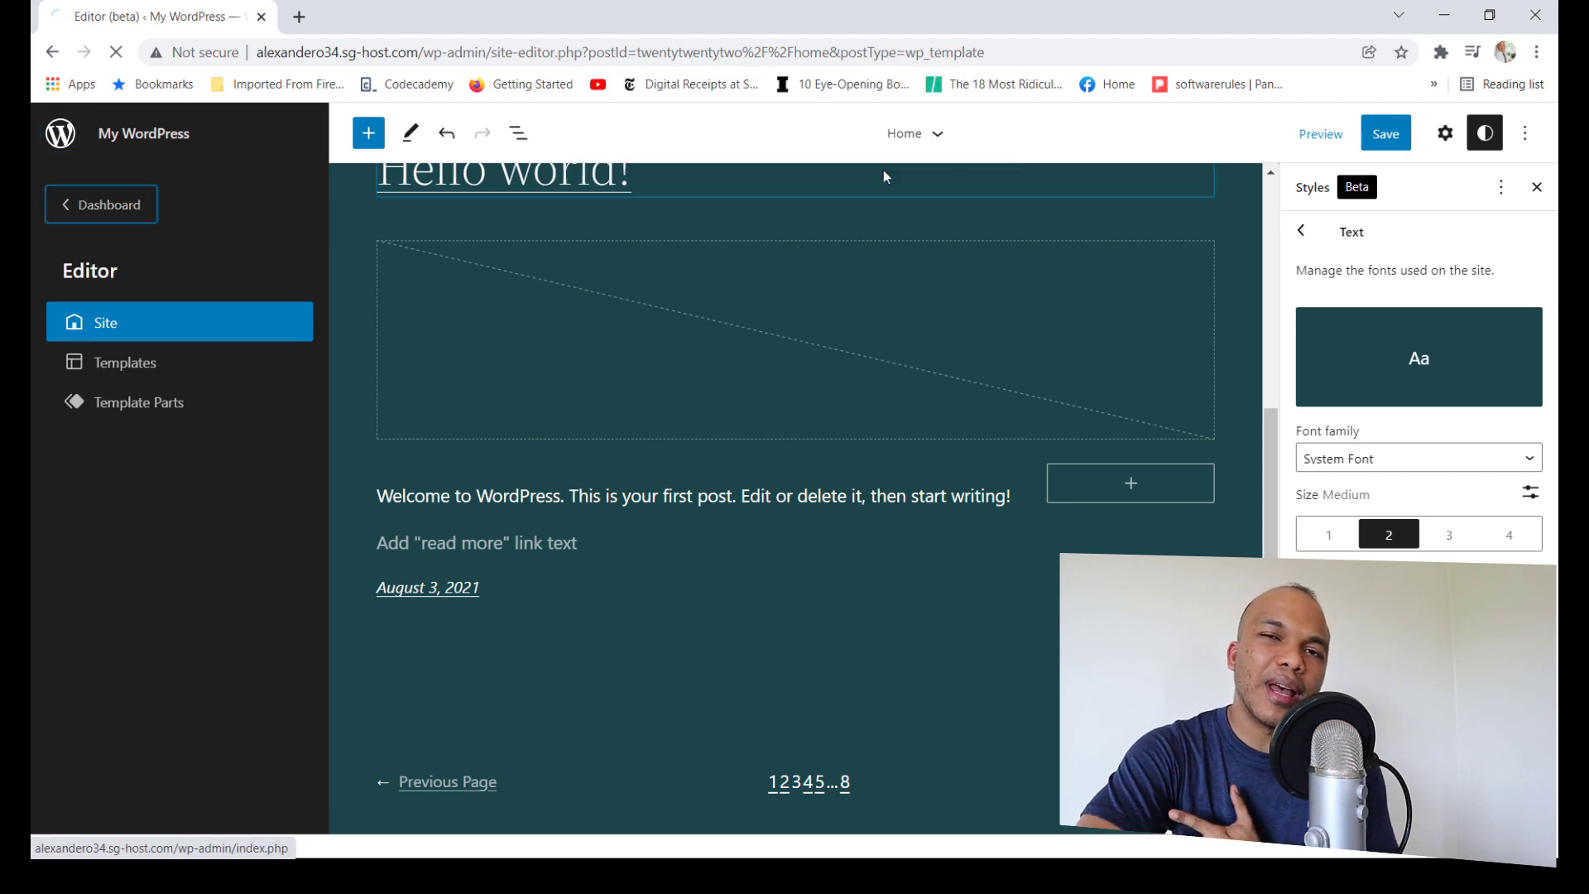